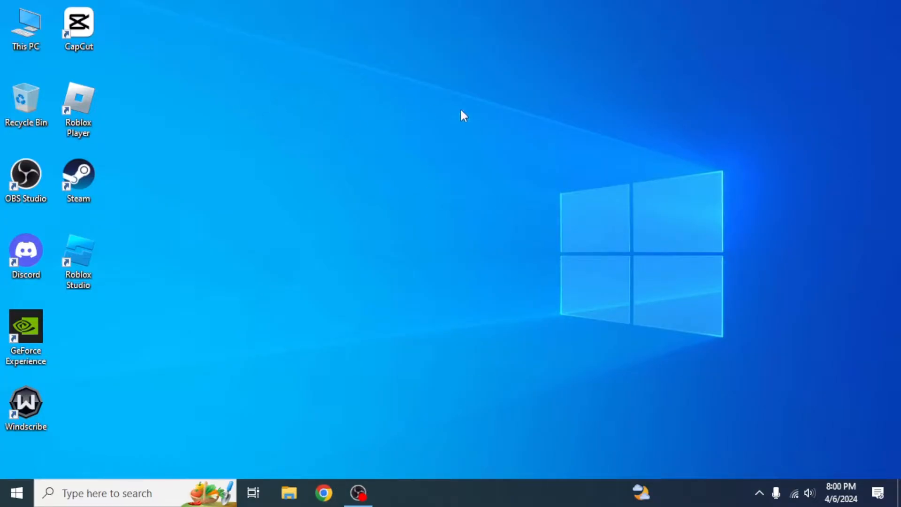
Step: Open Chrome, search for "google calendar" and open the Google Calendar site from the results
left_click_drag(471, 106, 706, 333)
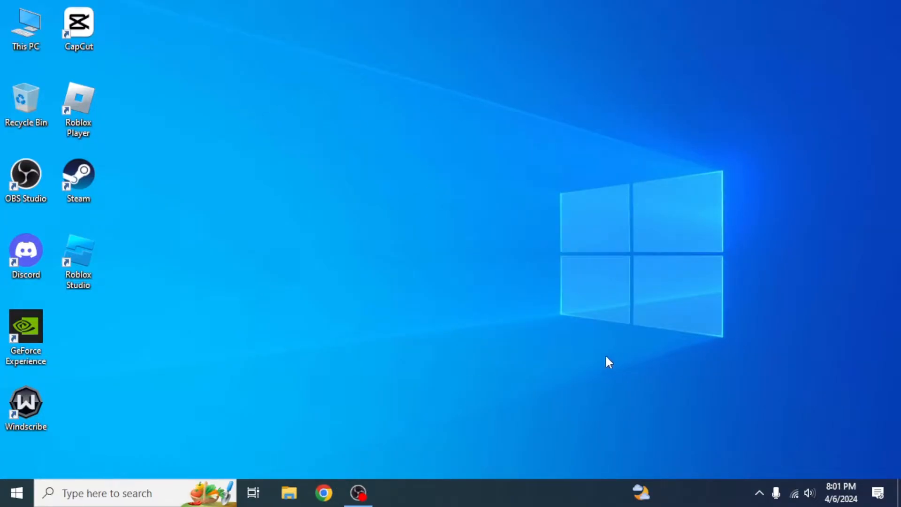
left_click(325, 493)
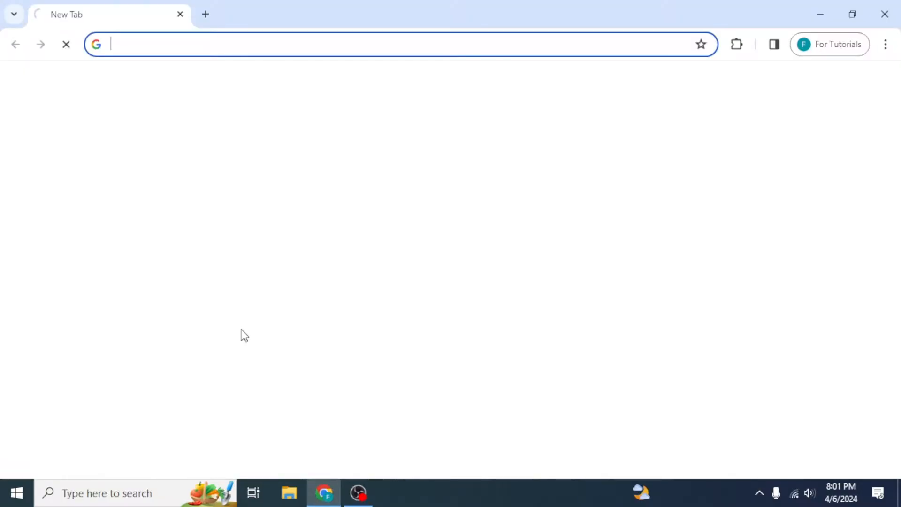
type("goo")
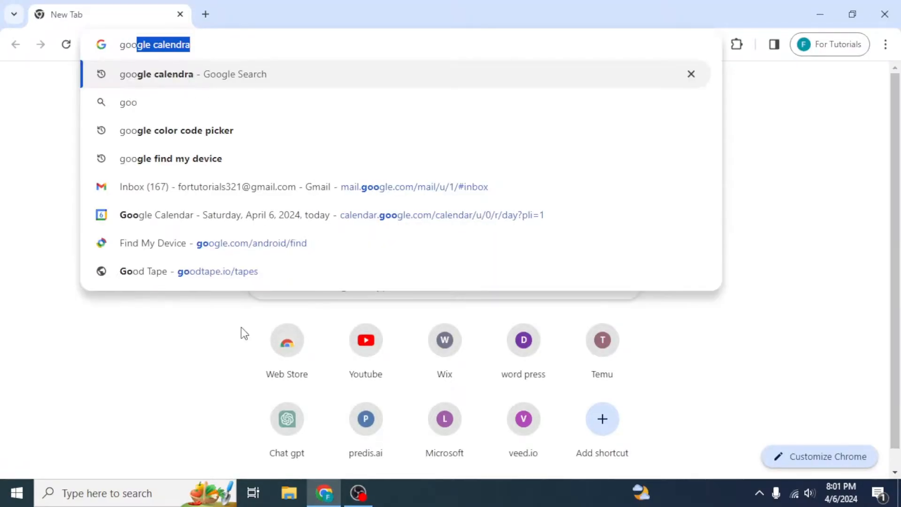
type("gle calendar")
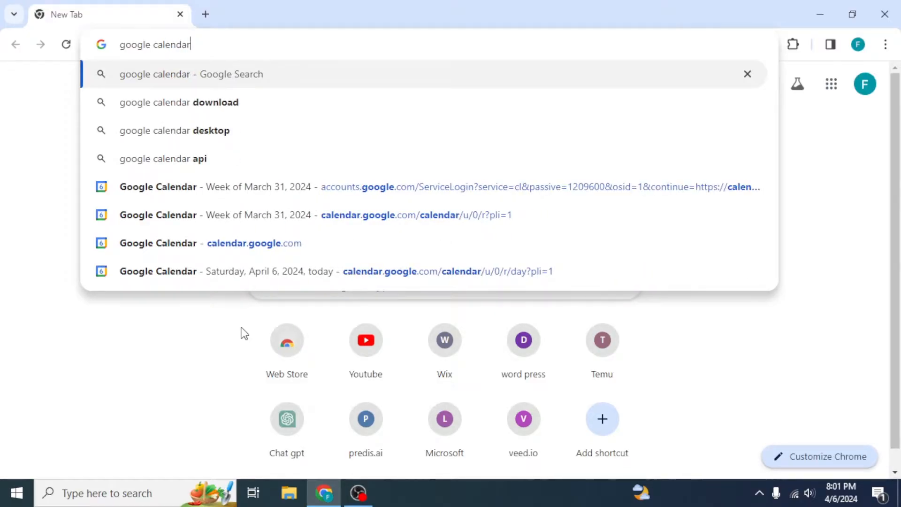
key("Return")
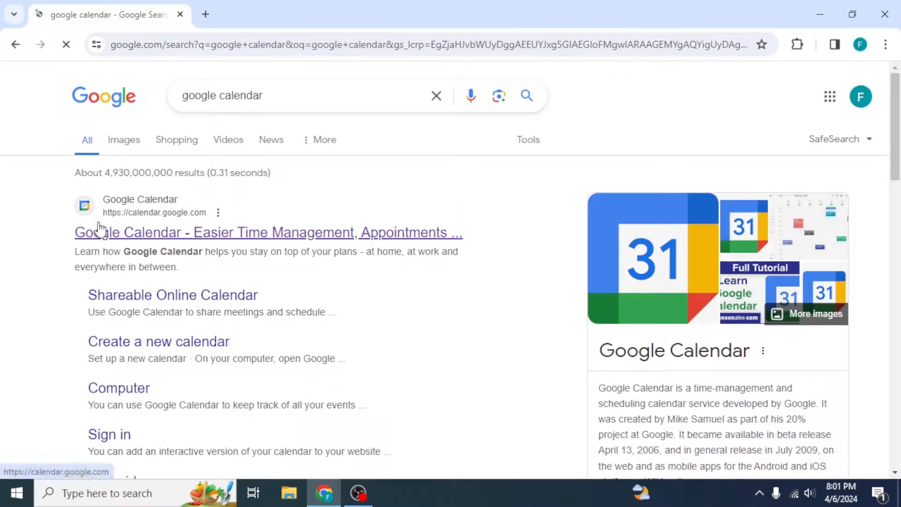
left_click(174, 230)
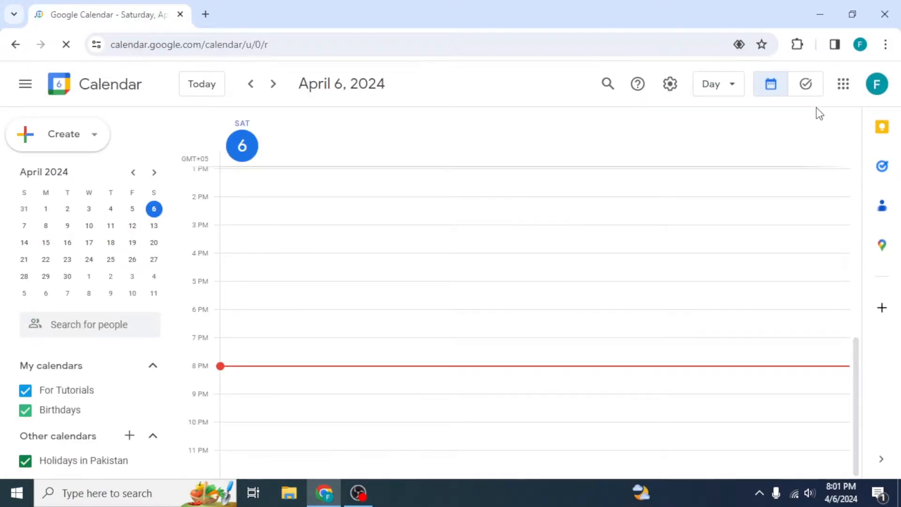
Step: Review the available calendar view options and display the calendar in Week view
left_click(717, 84)
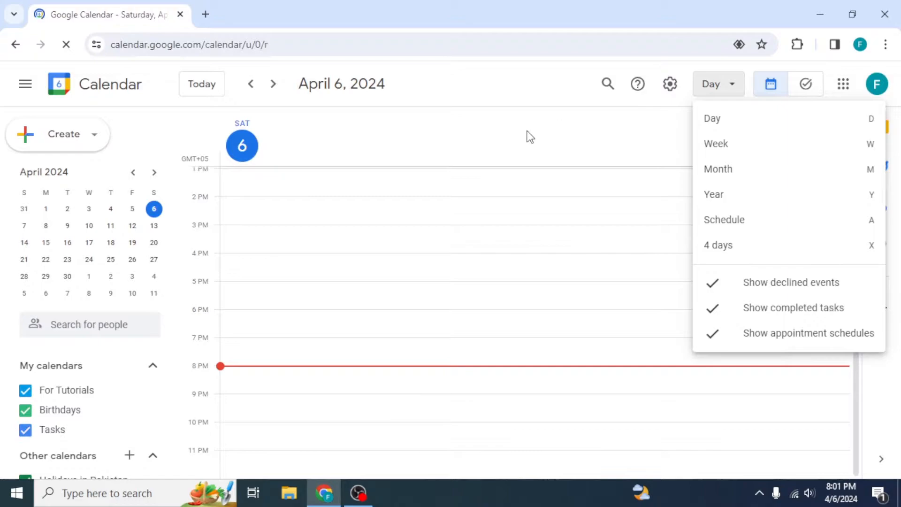
left_click(474, 97)
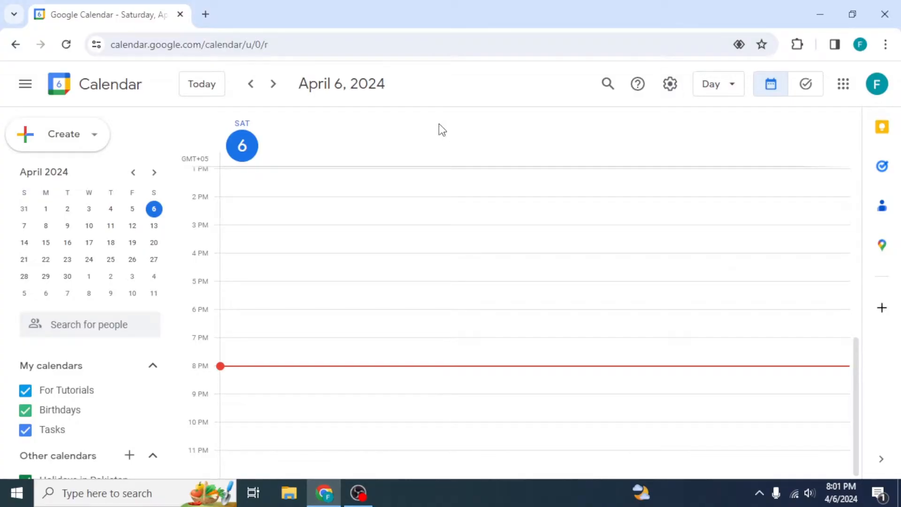
left_click(713, 99)
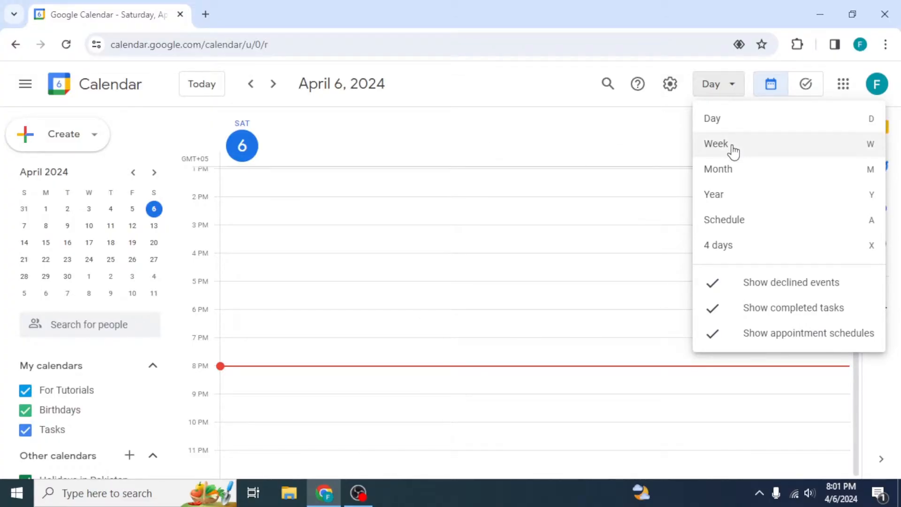
left_click(584, 135)
left_click(723, 137)
left_click(725, 90)
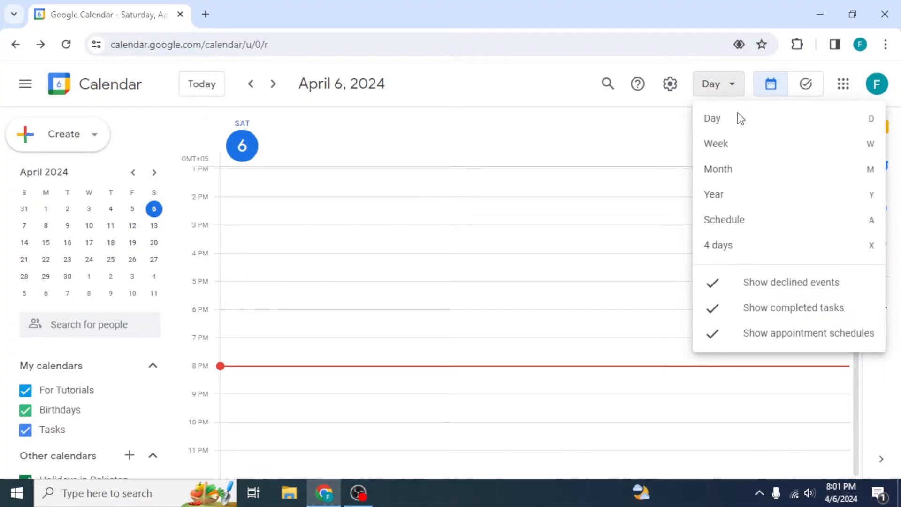
left_click(730, 149)
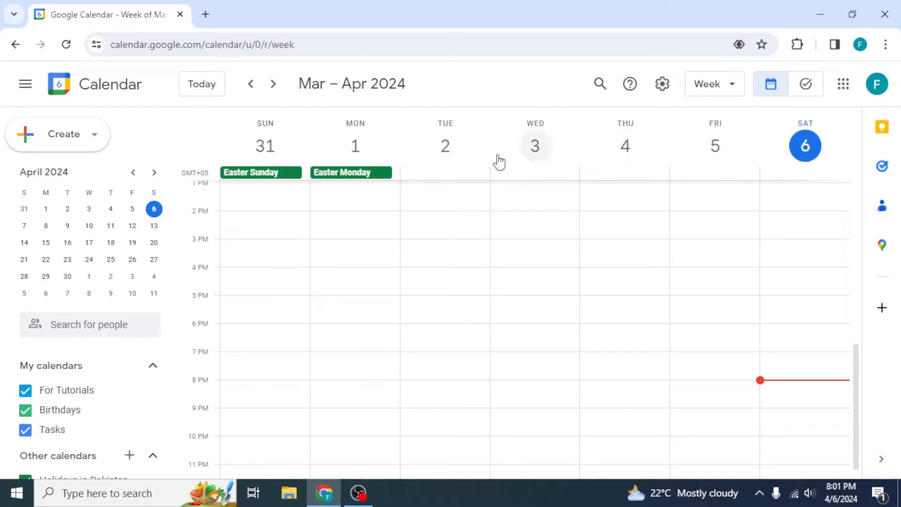
Step: Dismiss the untitled event draft on Sunday and display the calendar in Month view, ending on Year view
left_click(277, 123)
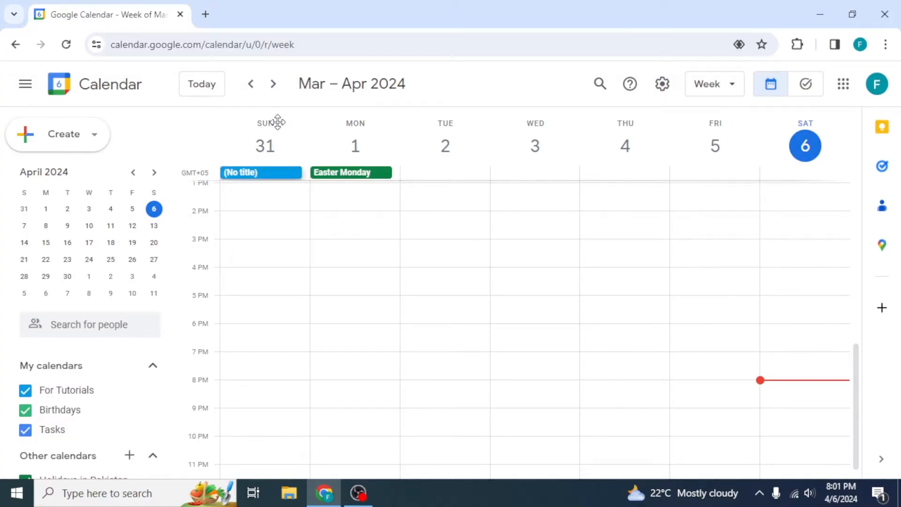
left_click(759, 129)
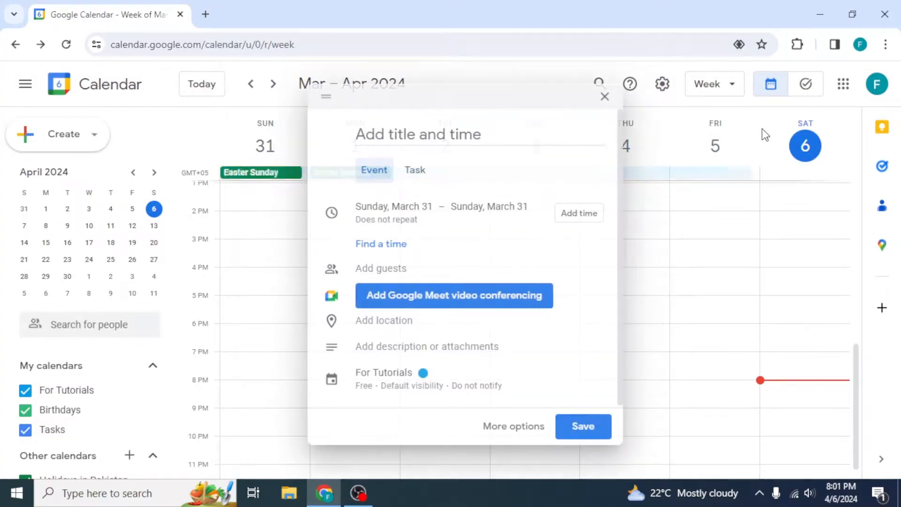
left_click(716, 85)
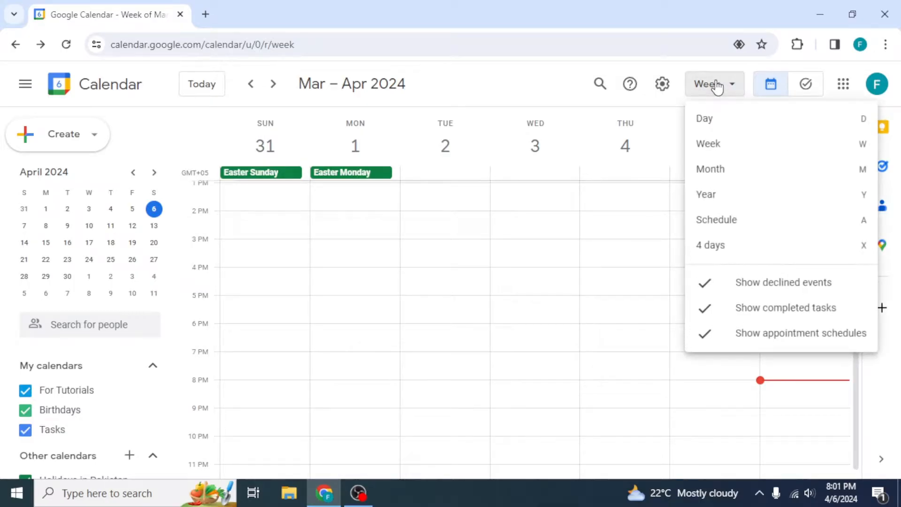
left_click(738, 174)
left_click(710, 94)
left_click(727, 192)
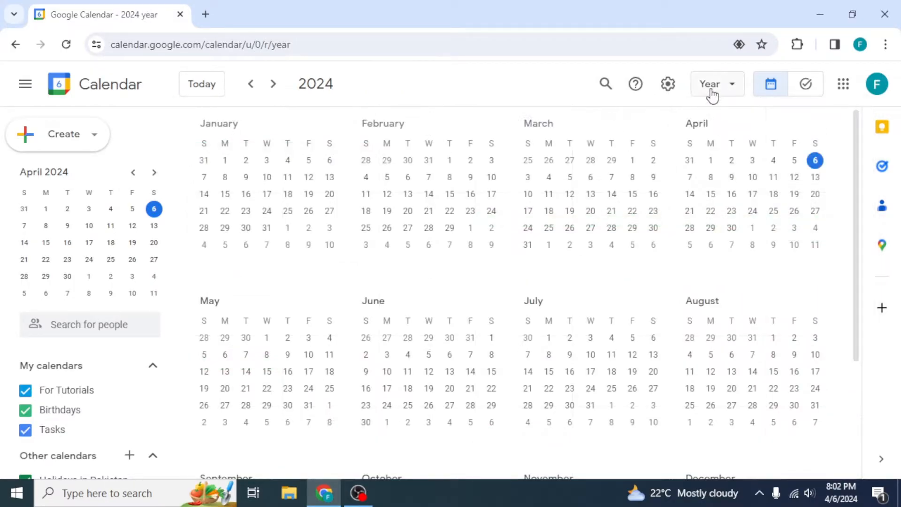
Step: Change the calendar to Month view and browse the adjacent months, returning to April 2024
left_click(712, 93)
left_click(734, 169)
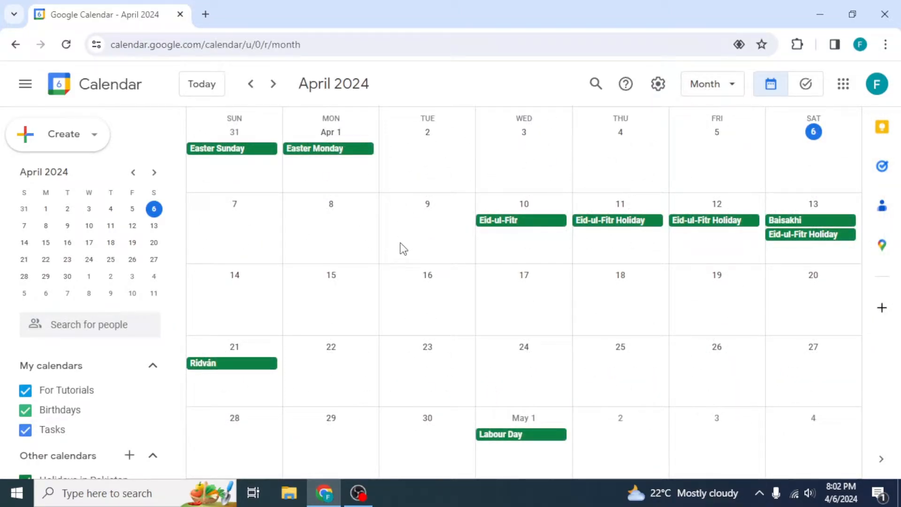
scroll(402, 262, "down", 1)
scroll(402, 263, "up", 2)
scroll(402, 262, "down", 2)
scroll(402, 263, "up", 1)
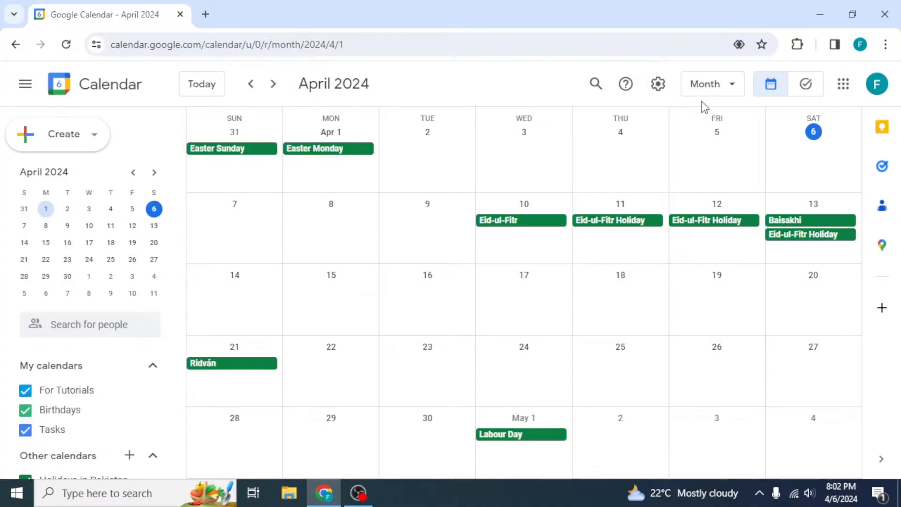
Step: Change the calendar to Day view for Monday, April 1, 2024
left_click(712, 87)
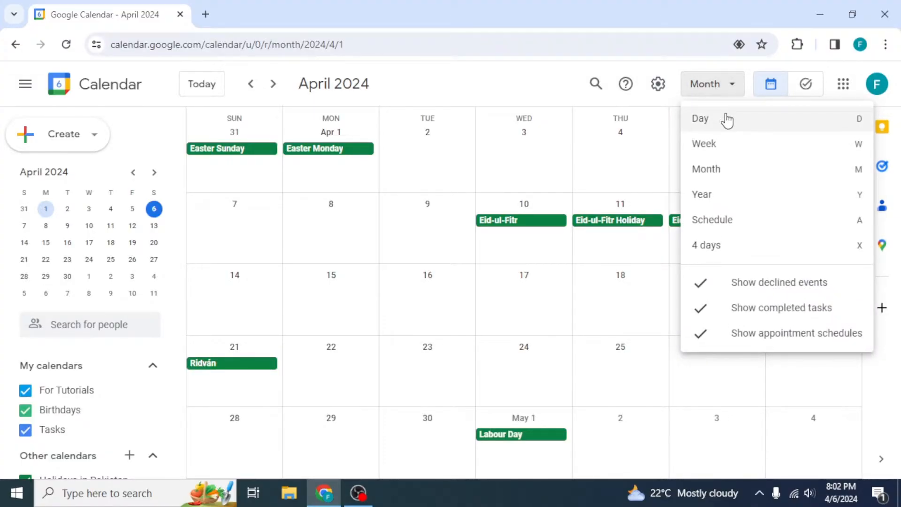
left_click(697, 83)
left_click(699, 83)
left_click(727, 123)
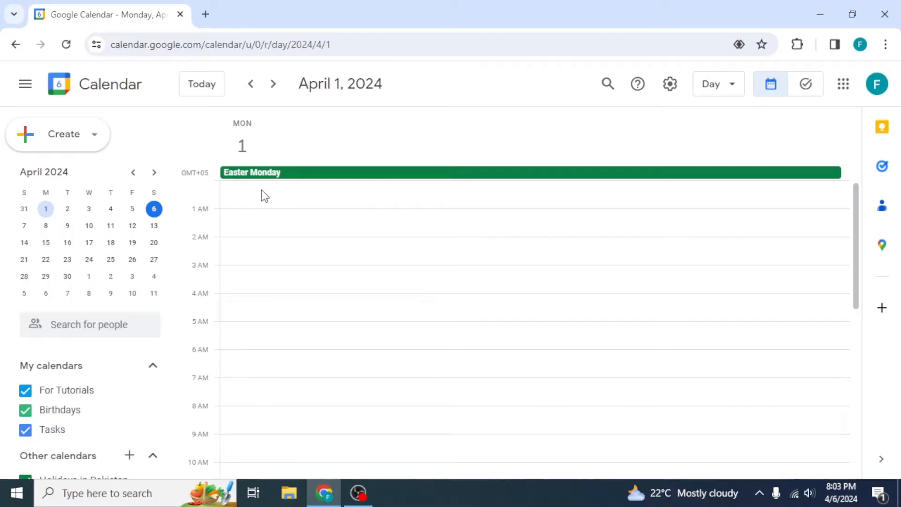
Step: Create and save an event titled "Exercise" on Monday, April 1 from 8:00am to 9:00am
scroll(271, 254, "down", 8)
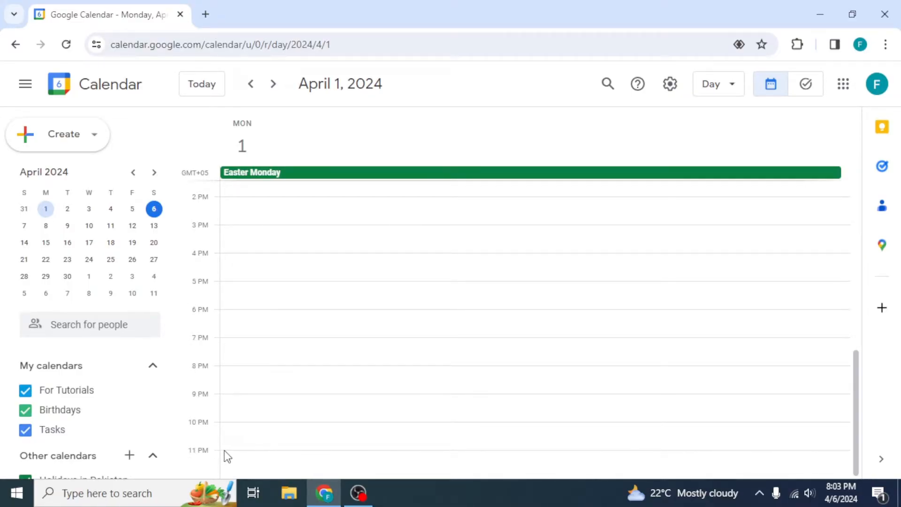
scroll(227, 455, "up", 8)
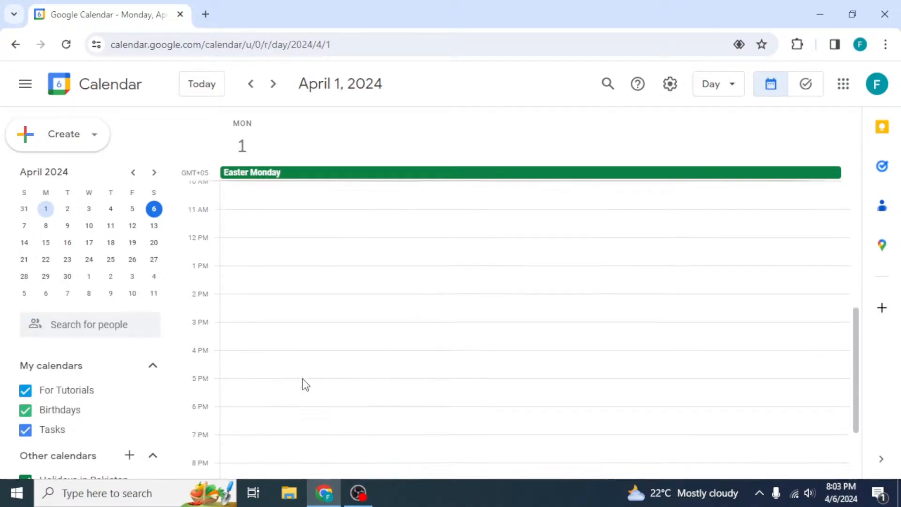
scroll(303, 375, "up", 1)
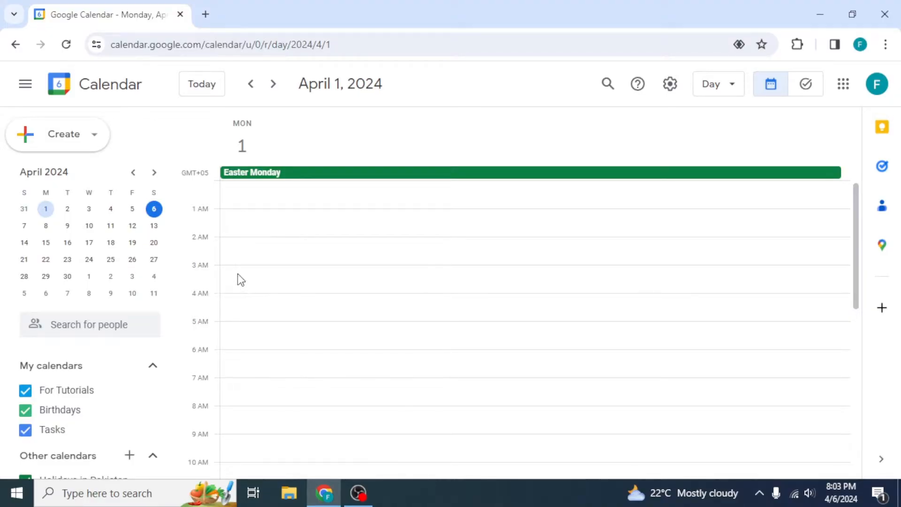
scroll(227, 305, "down", 3)
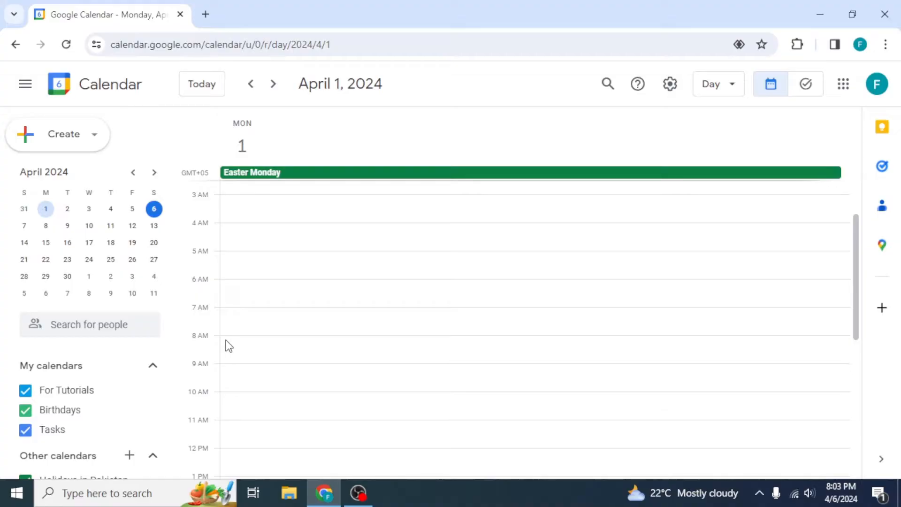
left_click(227, 344)
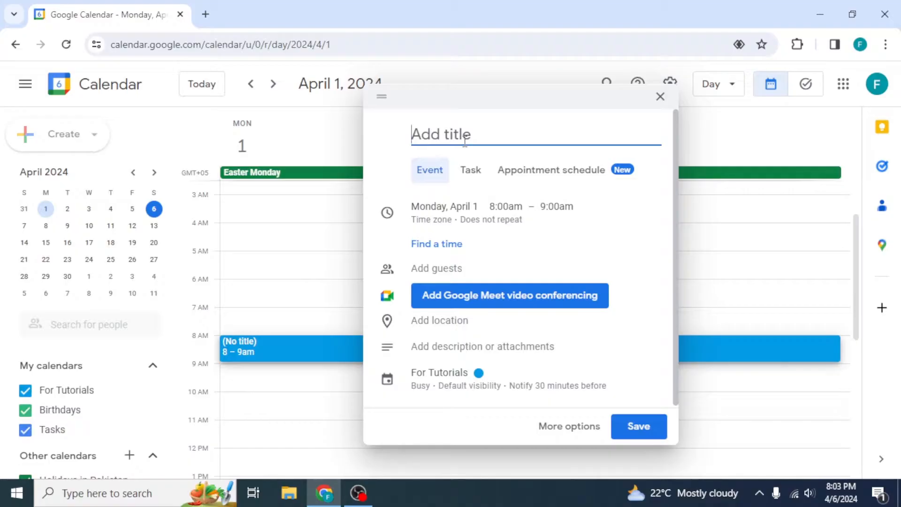
type("Exercise")
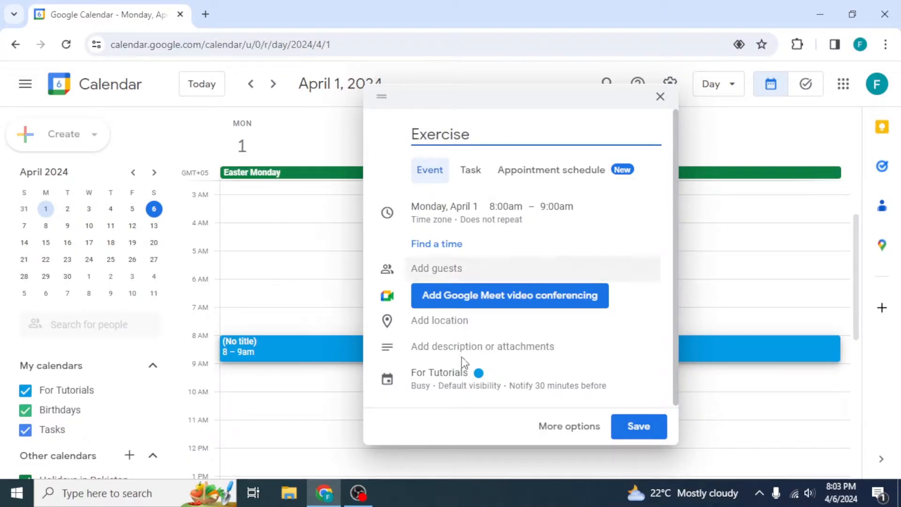
left_click(651, 430)
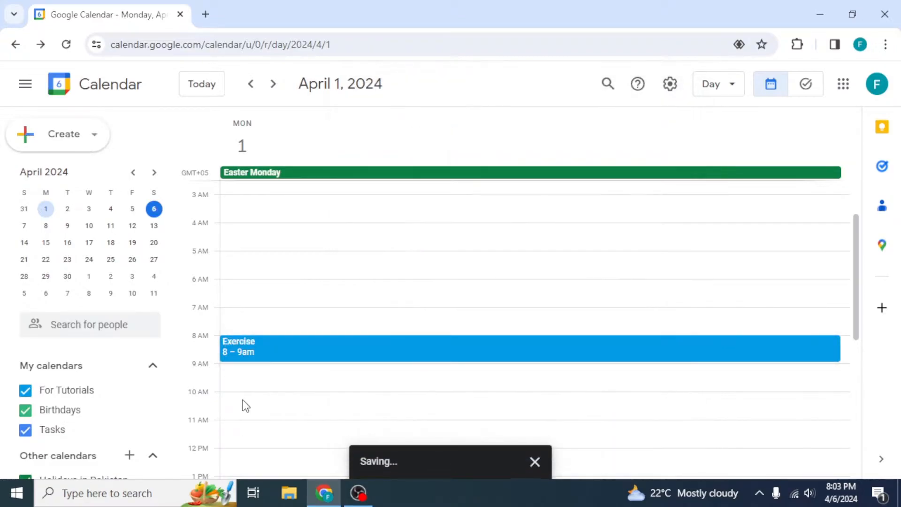
Step: Edit the Exercise event to end at 9:30am and save it
left_click(263, 352)
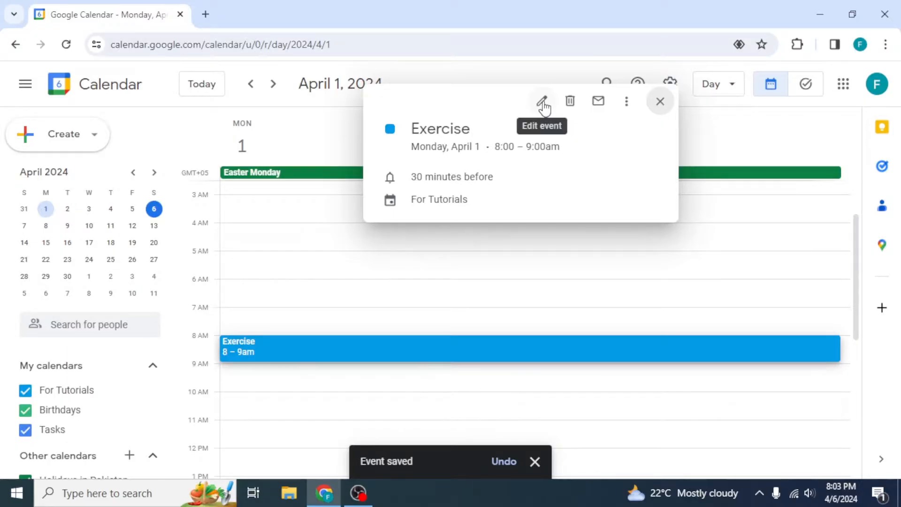
left_click(542, 103)
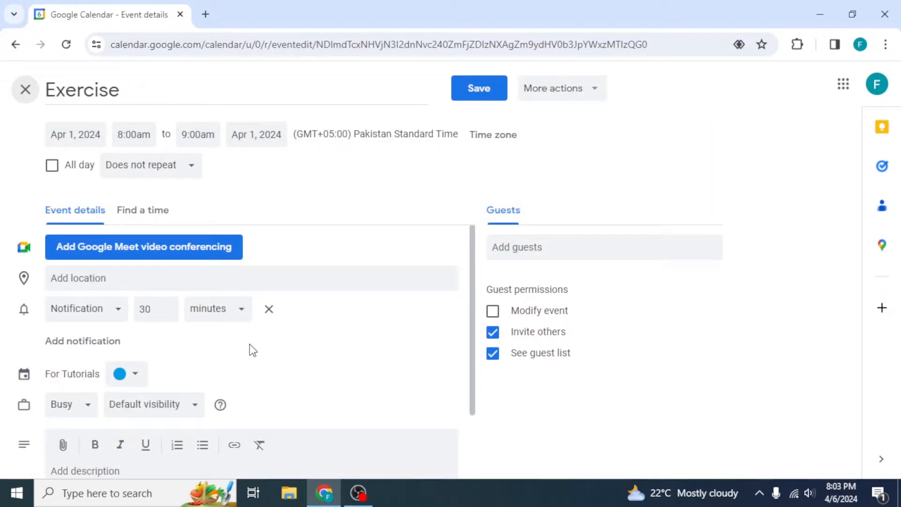
scroll(252, 350, "down", 2)
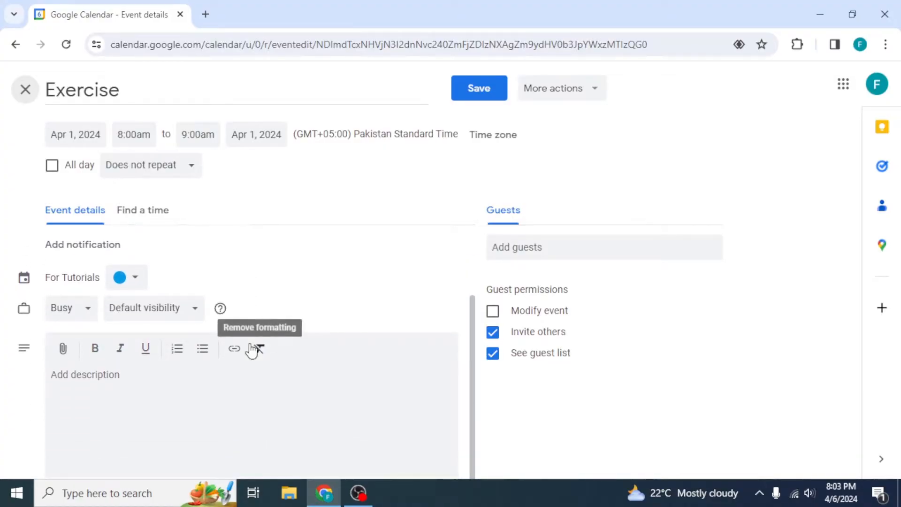
scroll(249, 347, "up", 2)
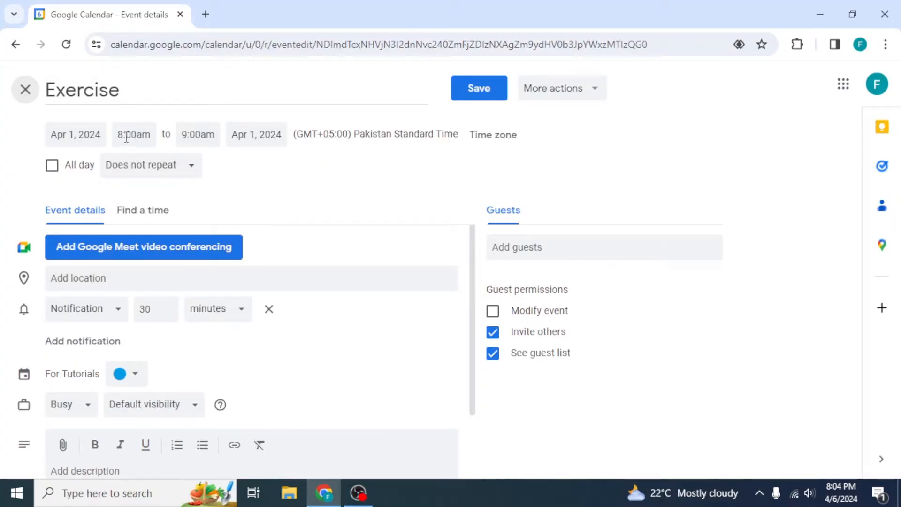
left_click(186, 135)
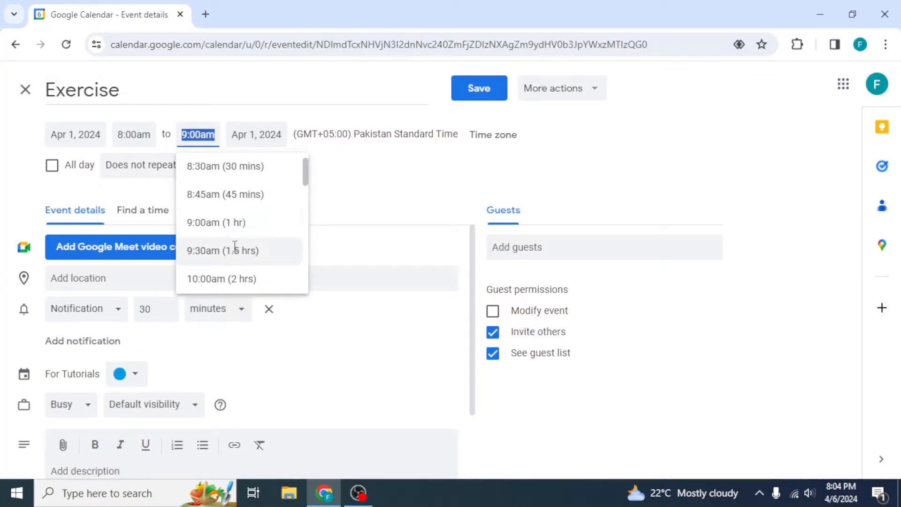
left_click(269, 254)
left_click(471, 98)
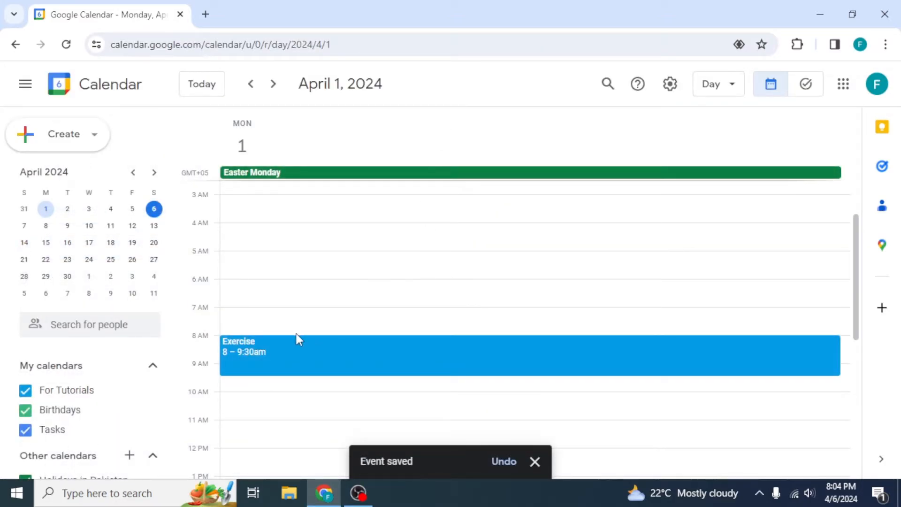
Step: Change the Exercise event's color to Flamingo and save the event
scroll(297, 333, "down", 2)
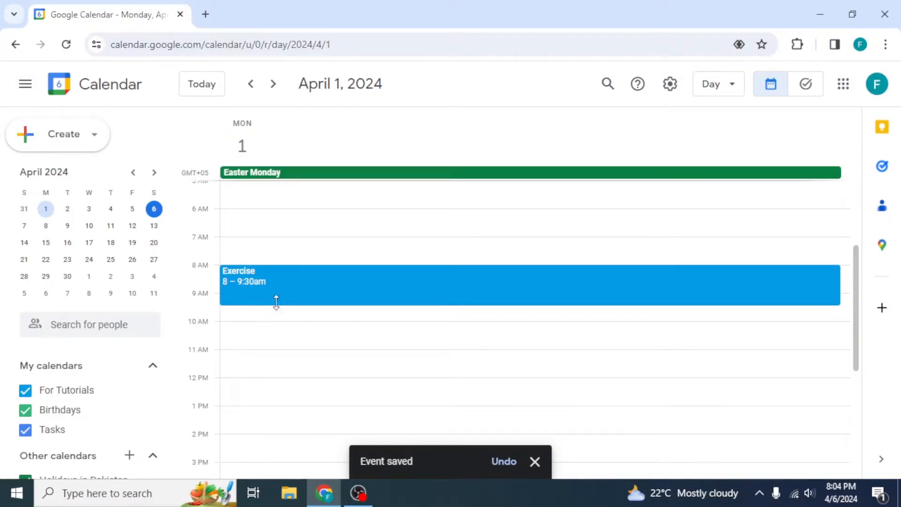
scroll(283, 316, "up", 3)
scroll(283, 316, "down", 3)
left_click(281, 294)
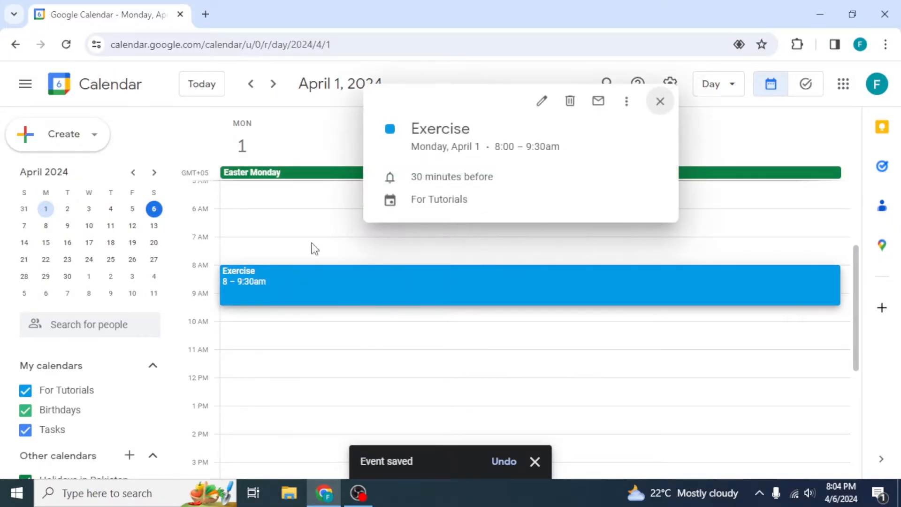
left_click(551, 105)
scroll(216, 314, "down", 2)
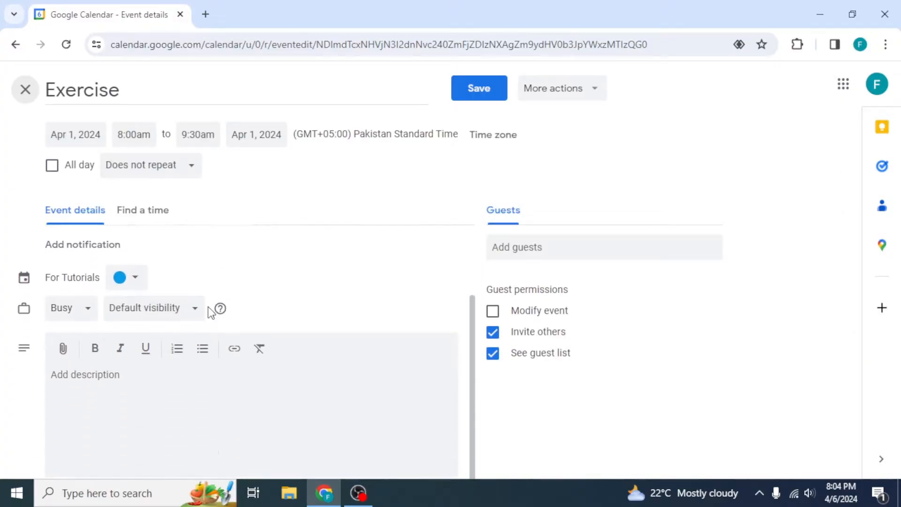
scroll(210, 312, "up", 2)
left_click(121, 348)
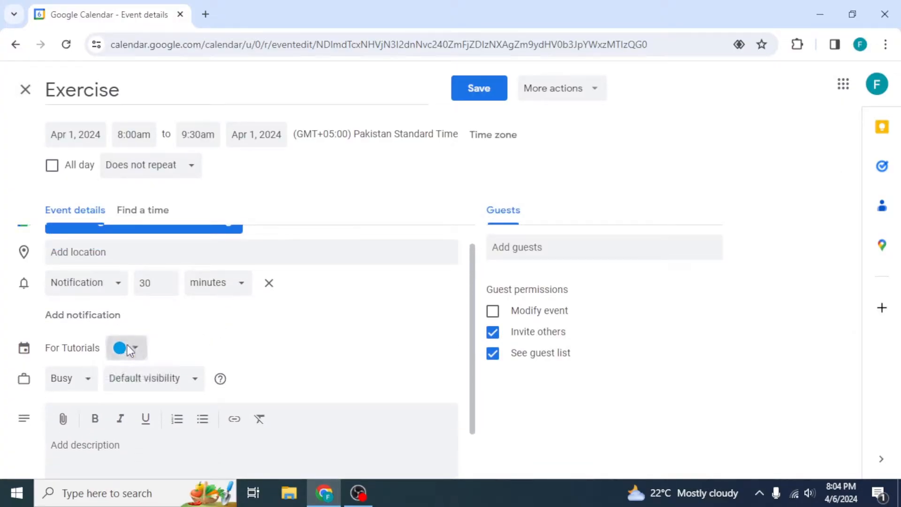
left_click(211, 326)
left_click(137, 349)
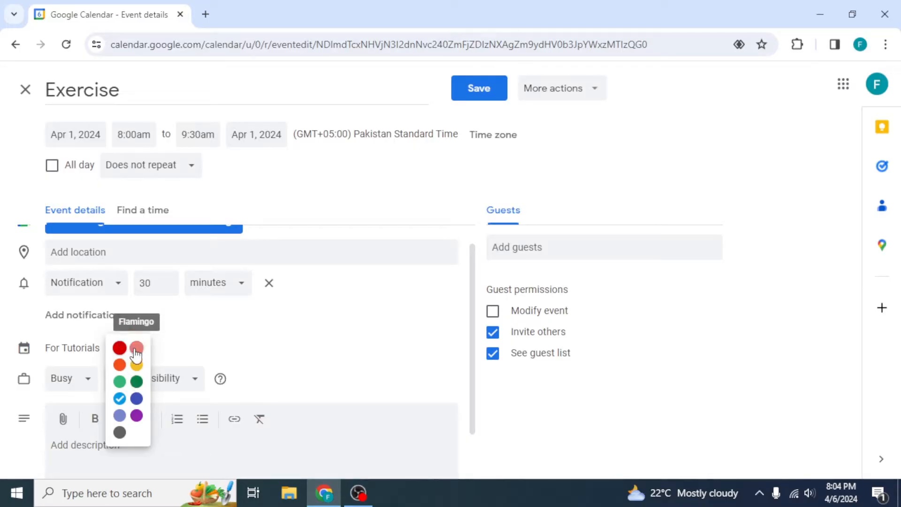
left_click(137, 348)
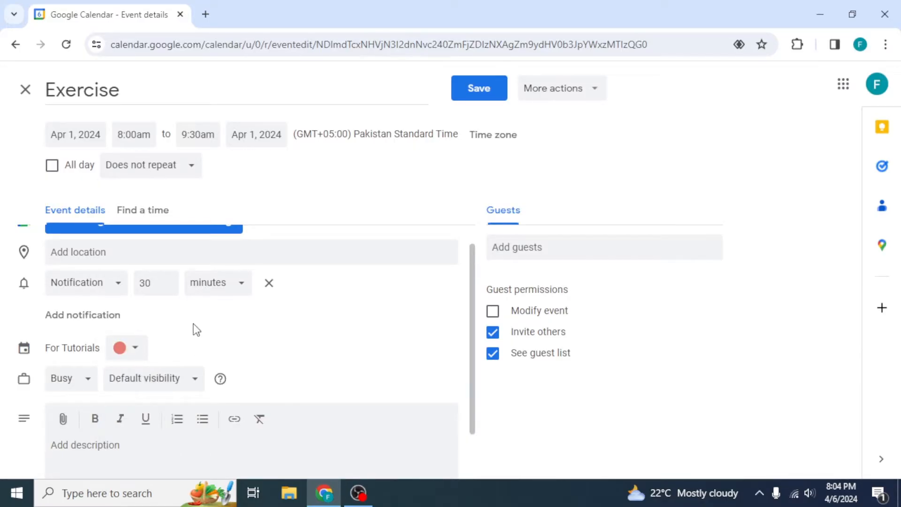
left_click(489, 89)
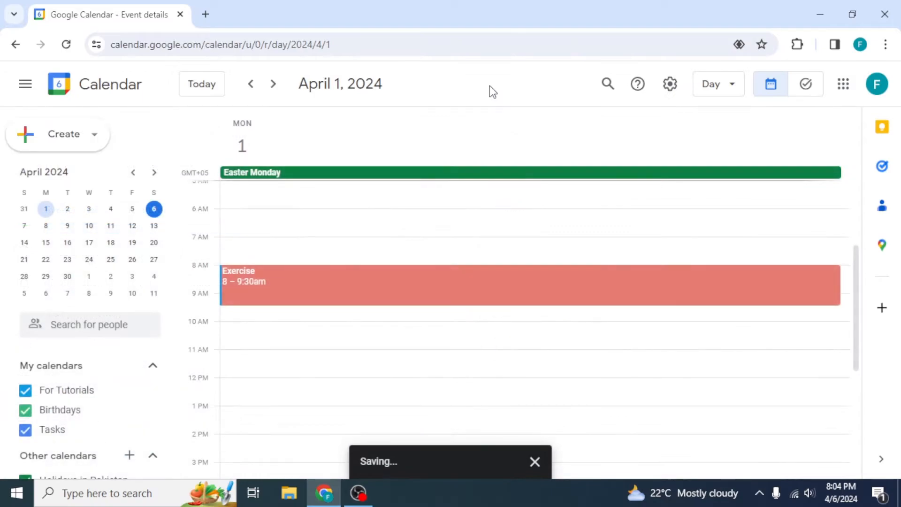
scroll(279, 380, "up", 2)
scroll(280, 378, "down", 3)
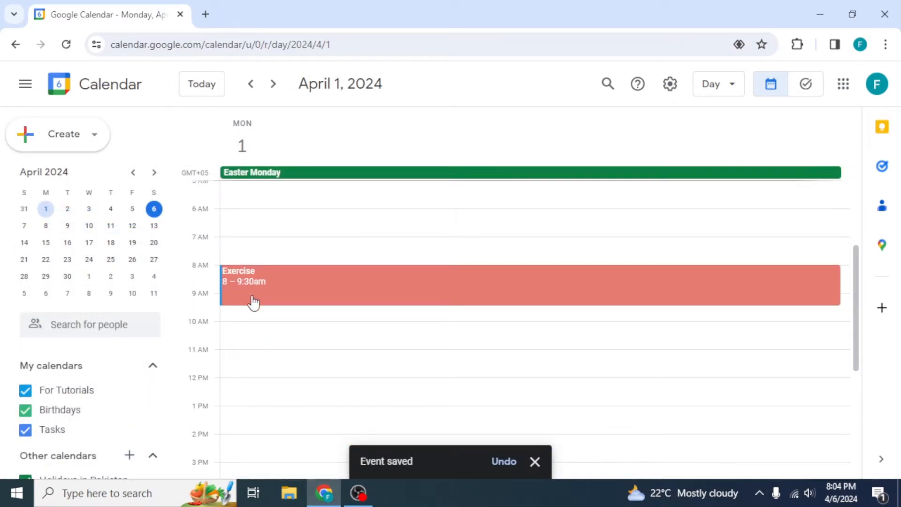
scroll(261, 351, "up", 3)
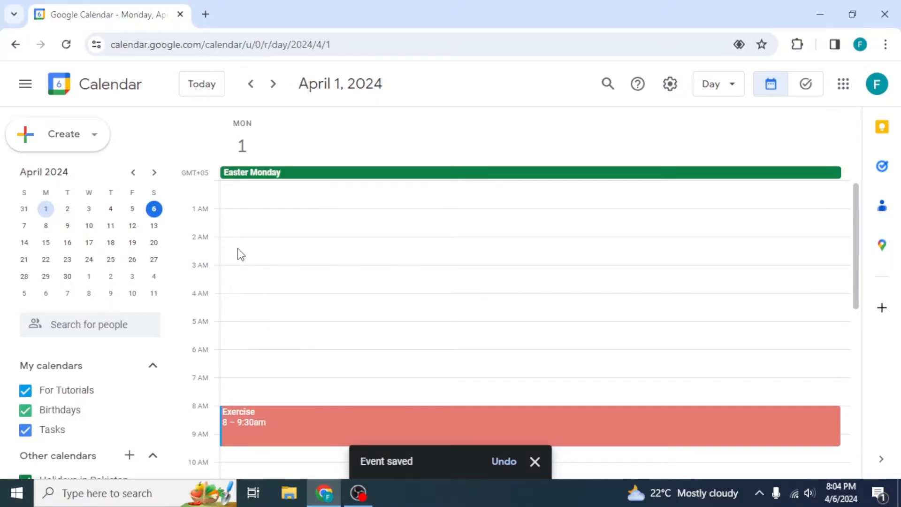
scroll(238, 255, "down", 2)
left_click(265, 352)
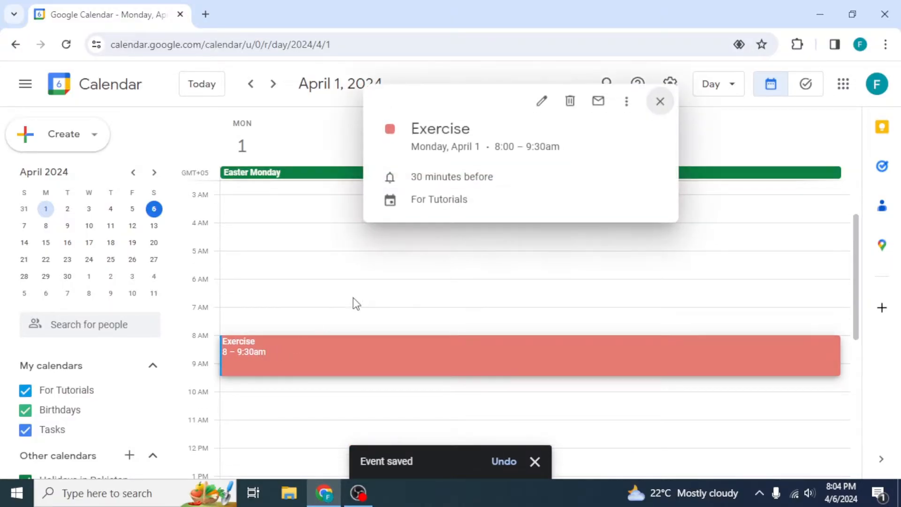
left_click(538, 99)
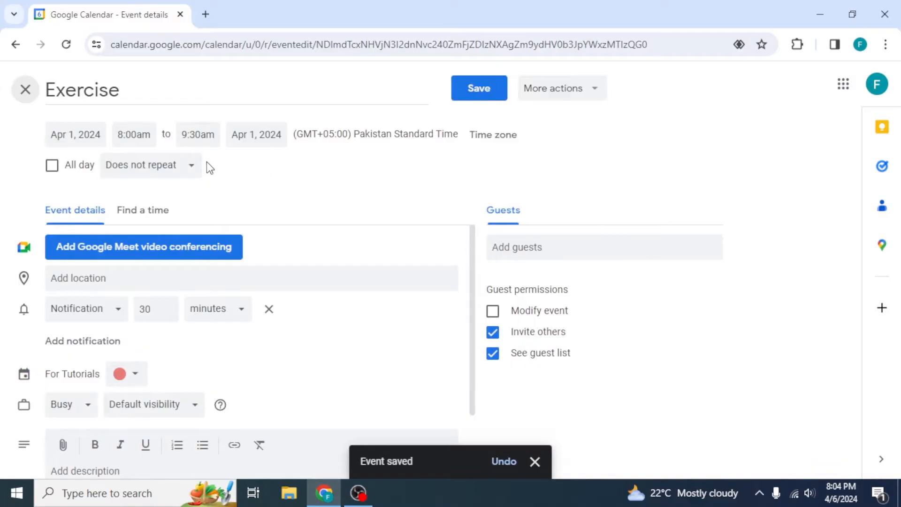
left_click(27, 91)
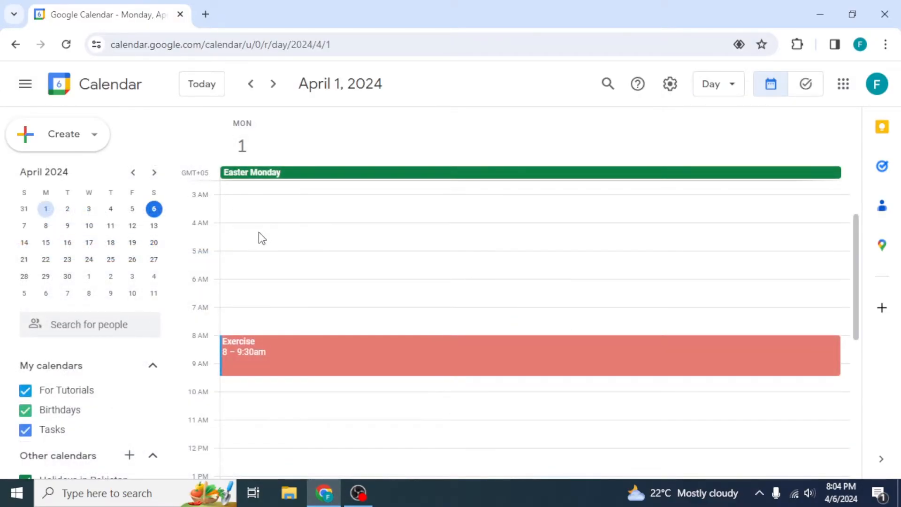
Step: Create and save an event titled "Meeting" on Monday, April 1 from 11:00am to 1:00pm
scroll(257, 231, "down", 5)
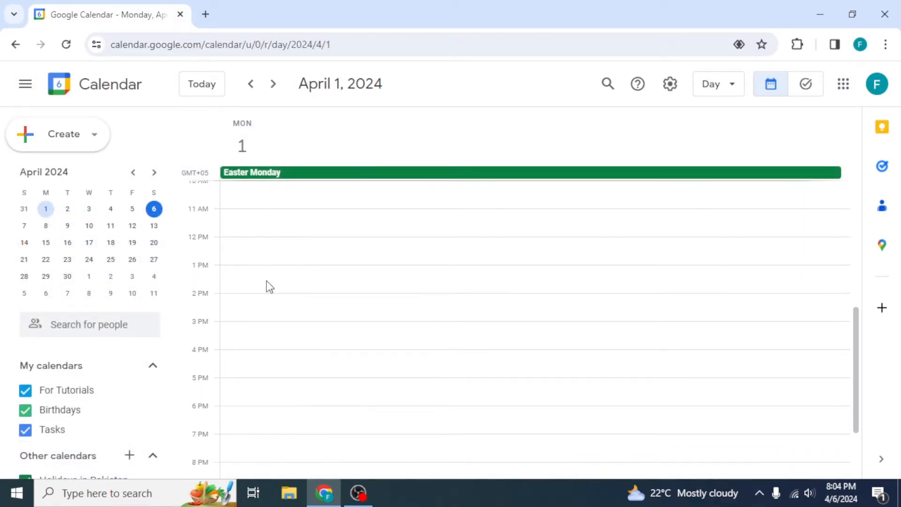
scroll(268, 285, "up", 2)
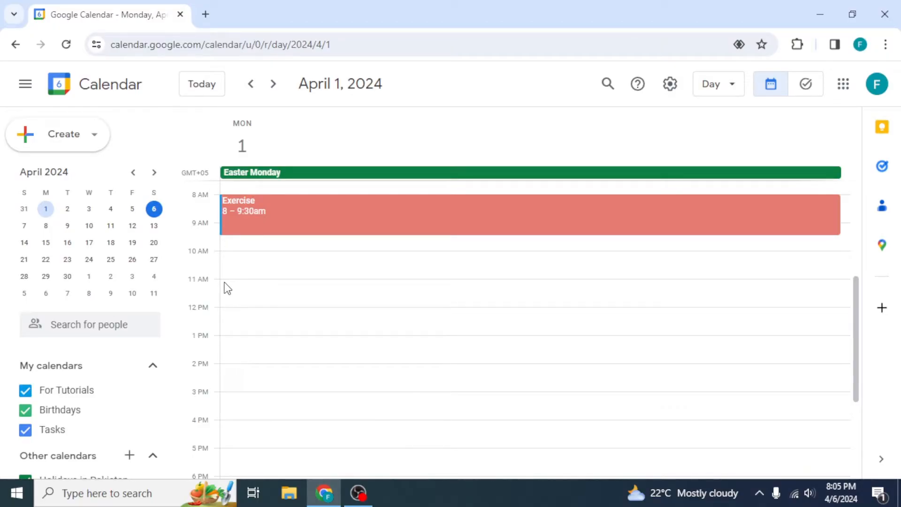
left_click_drag(227, 287, 227, 281)
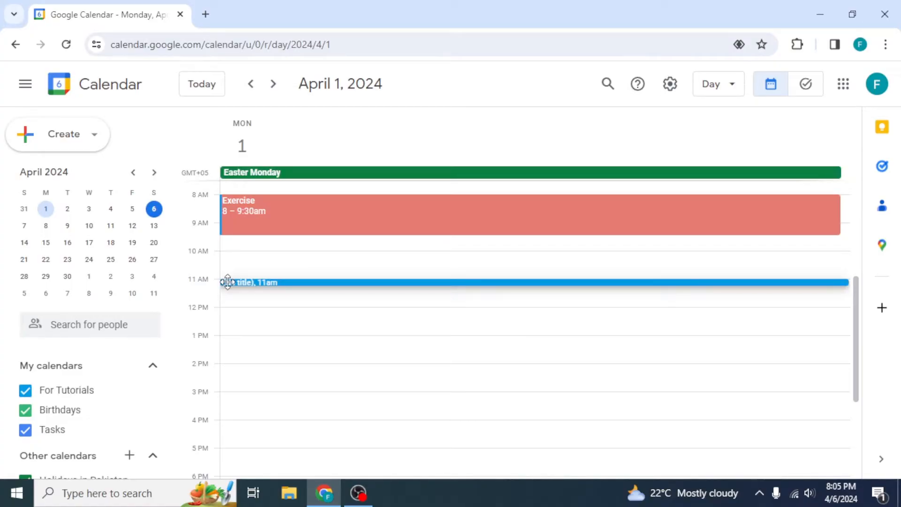
left_click_drag(236, 294, 243, 331)
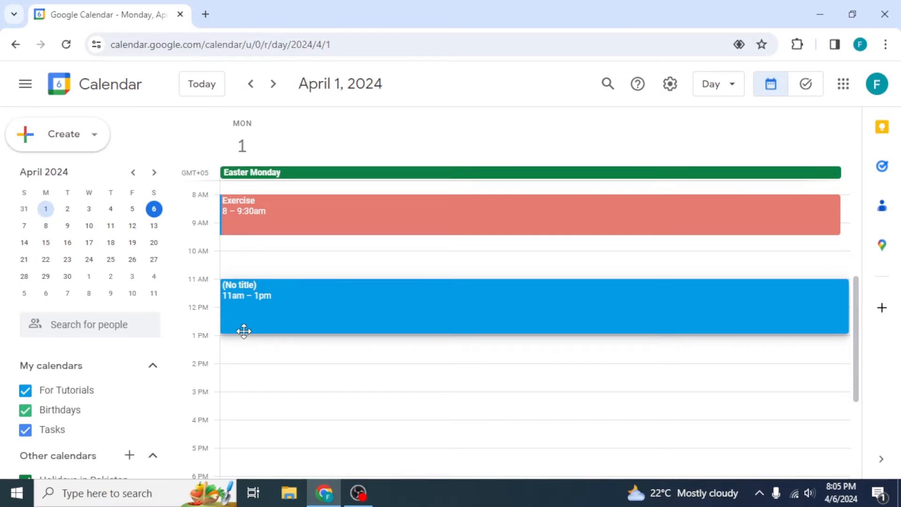
left_click_drag(244, 331, 243, 331)
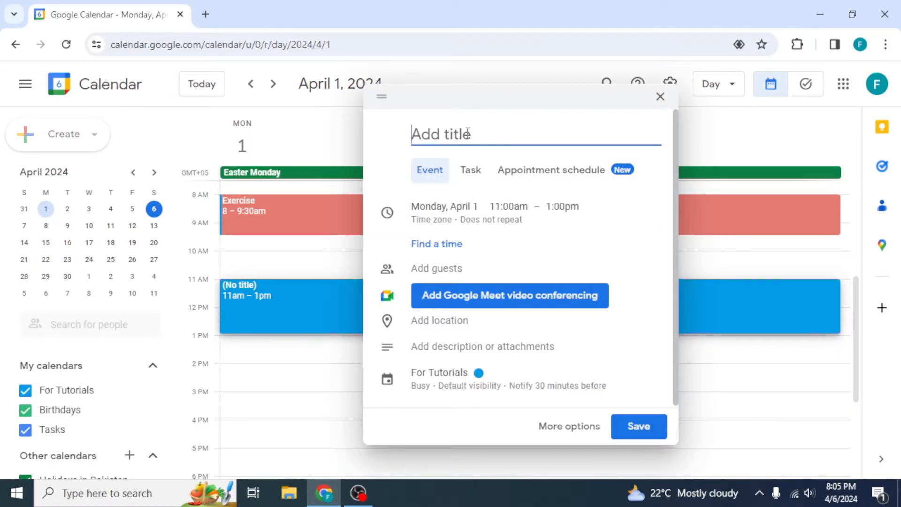
type("Meeting")
left_click(652, 434)
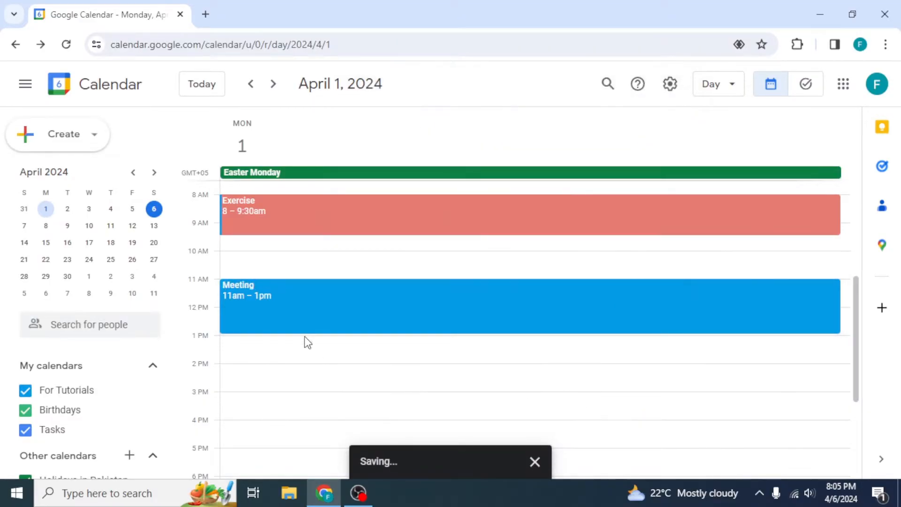
Step: Review the Meeting event's scheduled time and notification setting in its details
left_click(326, 306)
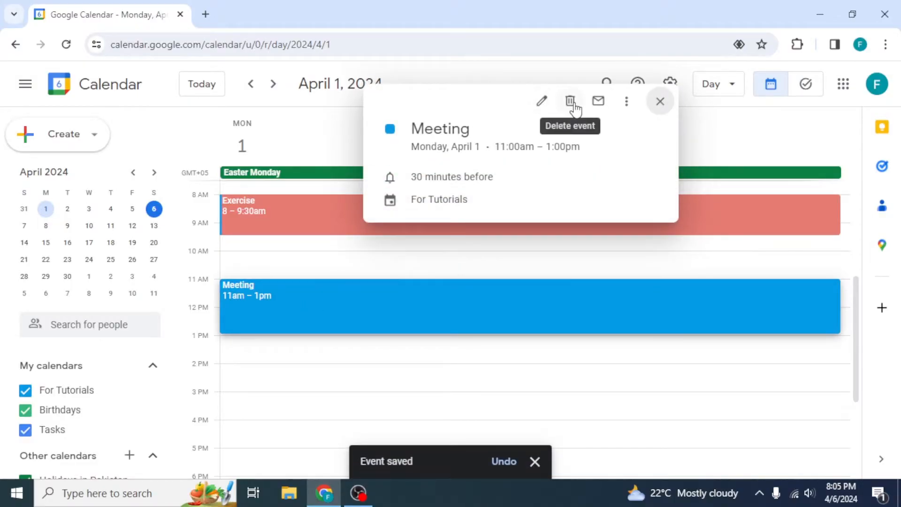
left_click(319, 384)
left_click(335, 313)
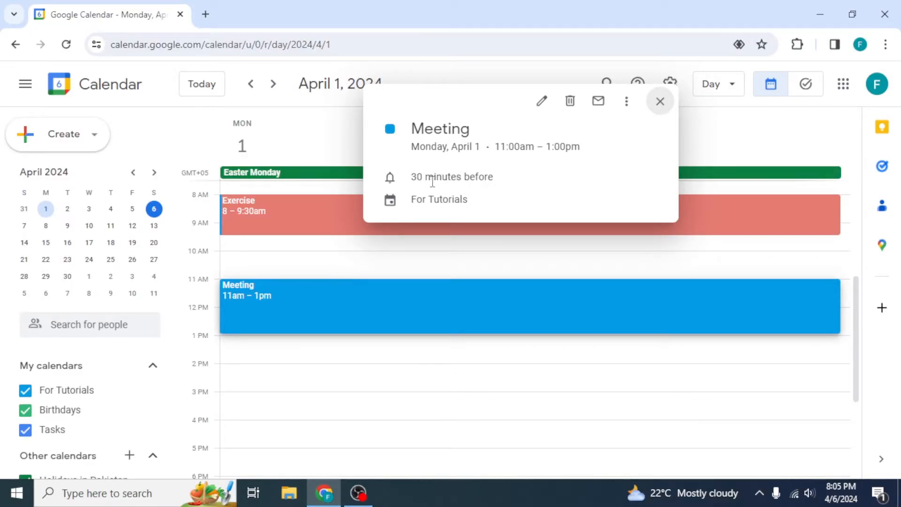
left_click_drag(498, 146, 536, 148)
left_click(536, 149)
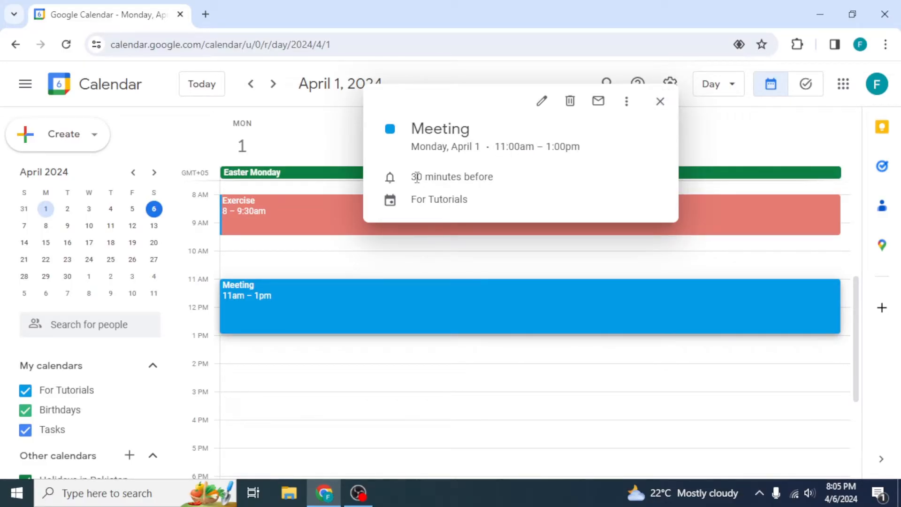
left_click_drag(415, 176, 463, 177)
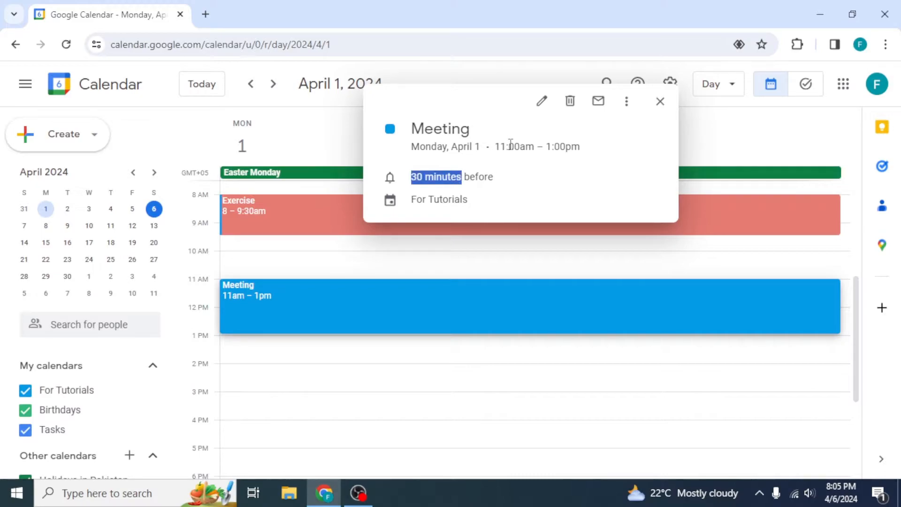
left_click(523, 177)
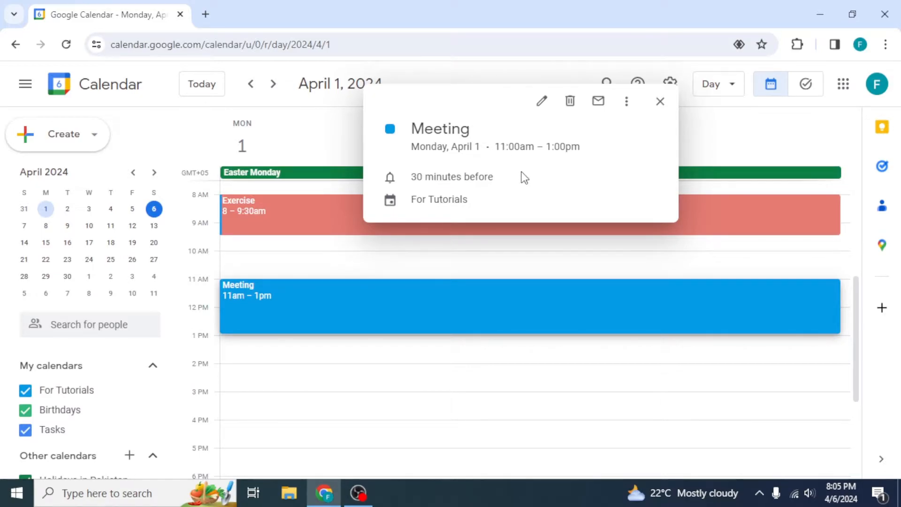
Step: Set the Meeting event's notification to 60 minutes, save it, and check the reminder in the event's details
left_click(542, 101)
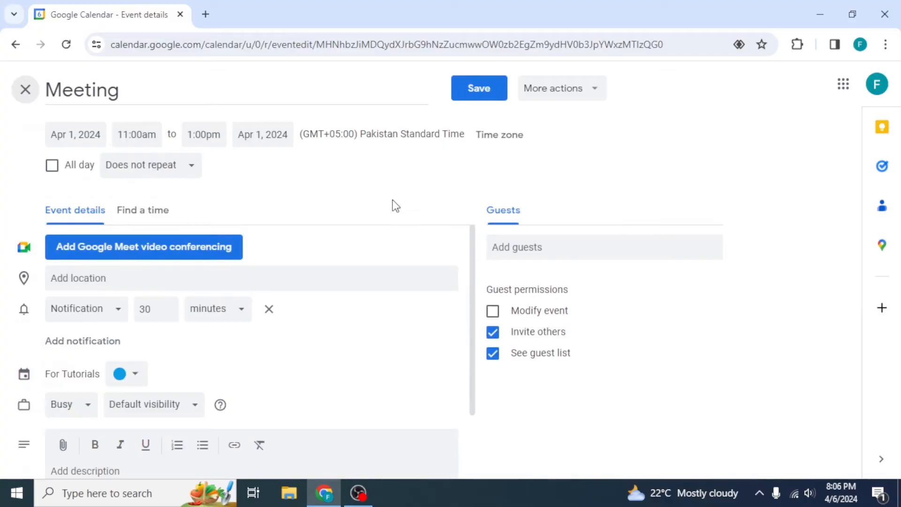
left_click(169, 312)
left_click(168, 306)
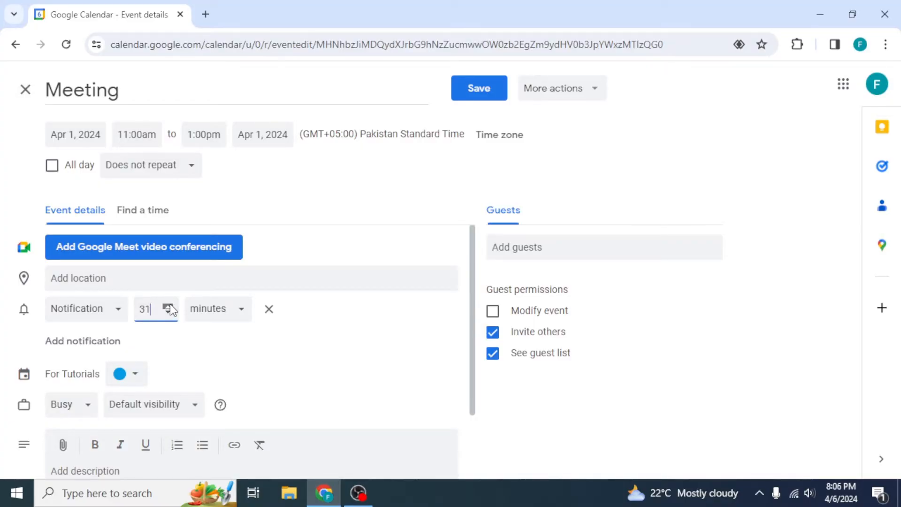
left_click_drag(156, 308, 129, 308)
type("60")
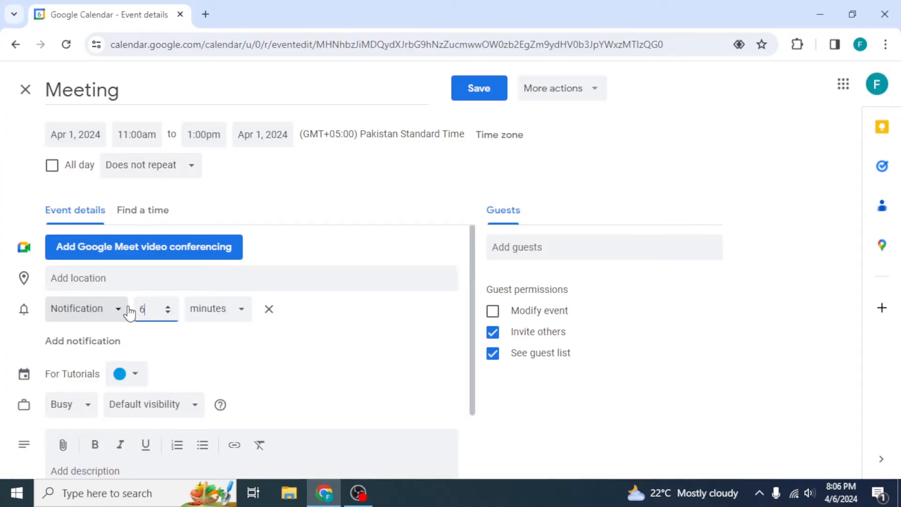
left_click(223, 339)
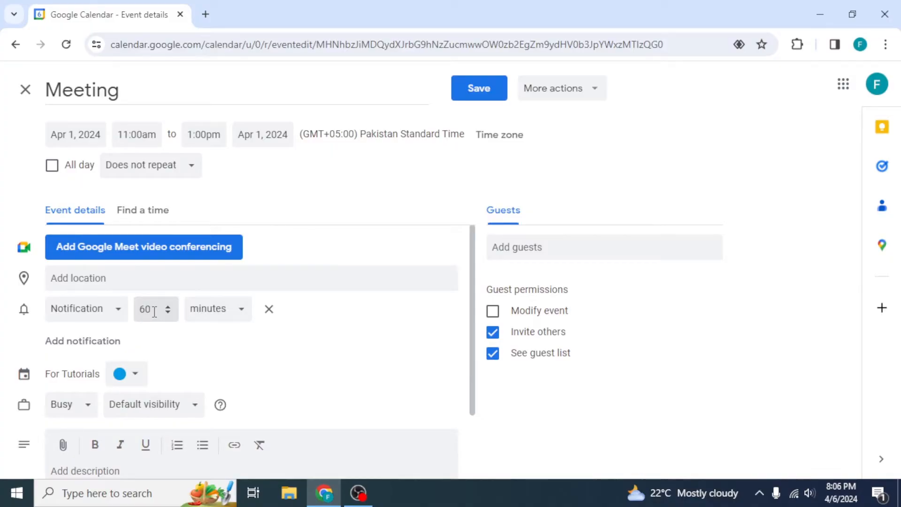
left_click(479, 94)
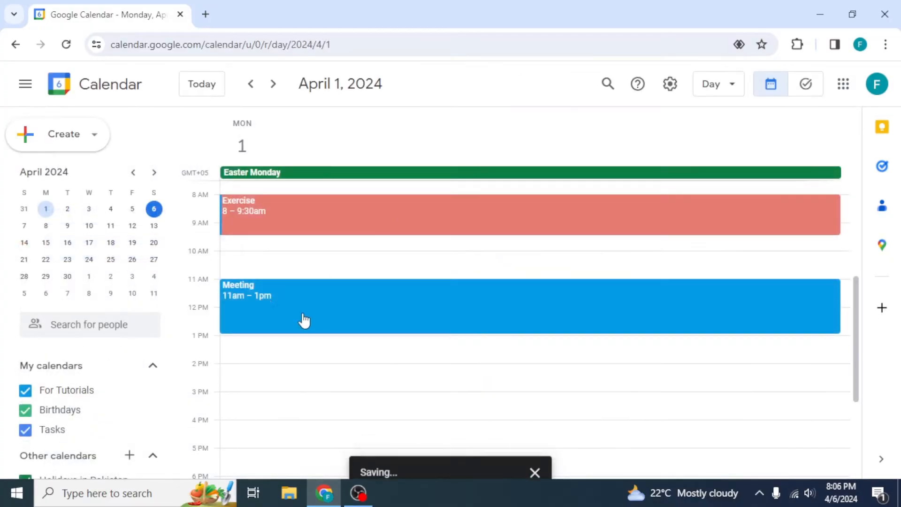
left_click(303, 318)
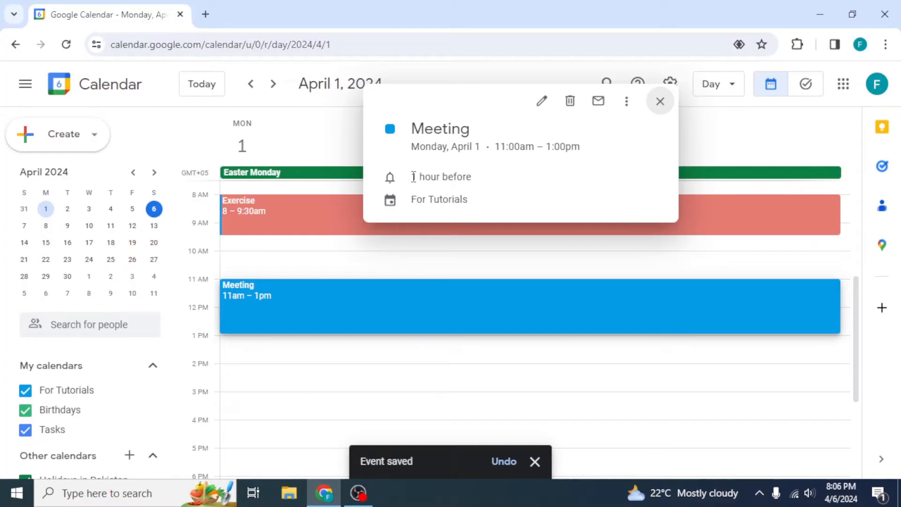
left_click_drag(413, 180, 461, 178)
left_click(381, 275)
Step: Create and save an event titled "Study" on Monday, April 1 from 3:00pm to 4:00pm
scroll(368, 280, "up", 5)
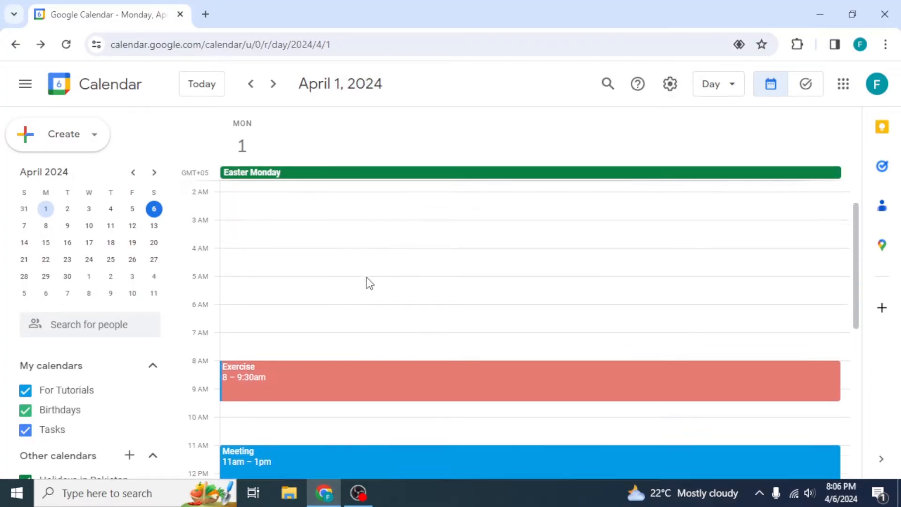
scroll(370, 281, "down", 6)
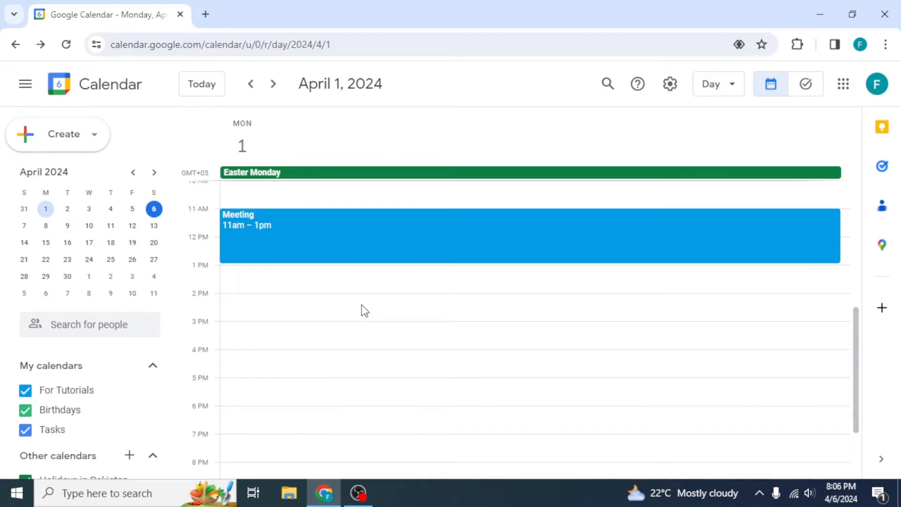
left_click(253, 327)
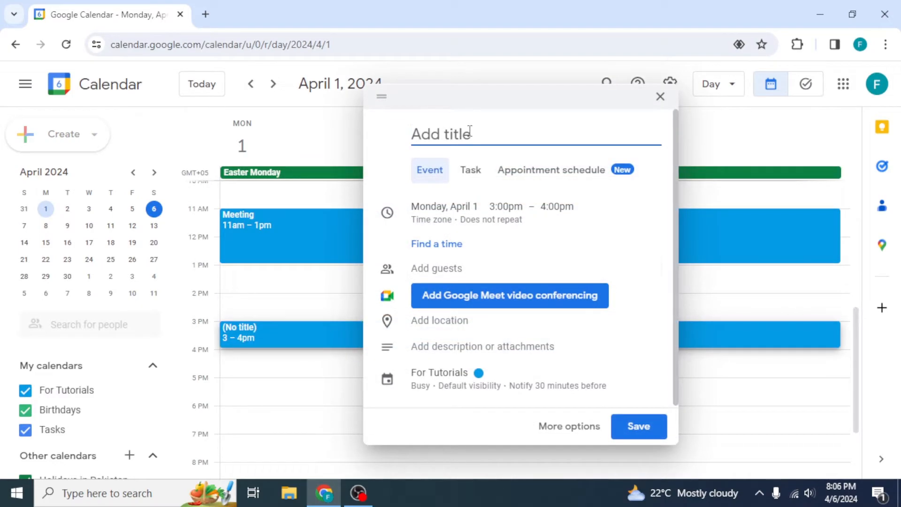
type("Stufd")
key("BackSpace")
key("BackSpace")
type("dy")
scroll(527, 356, "down", 1)
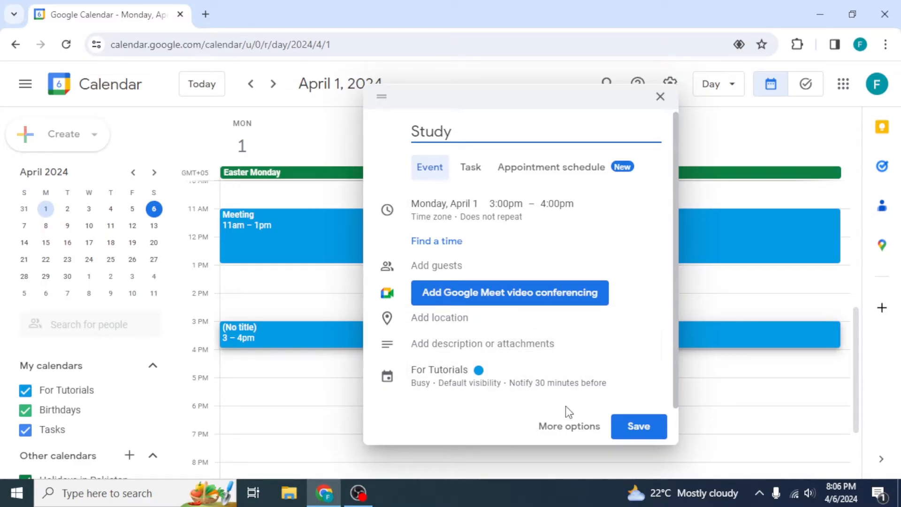
left_click(639, 426)
Step: Change the color of the April 1 Study event to yellow and save the event
left_click(355, 337)
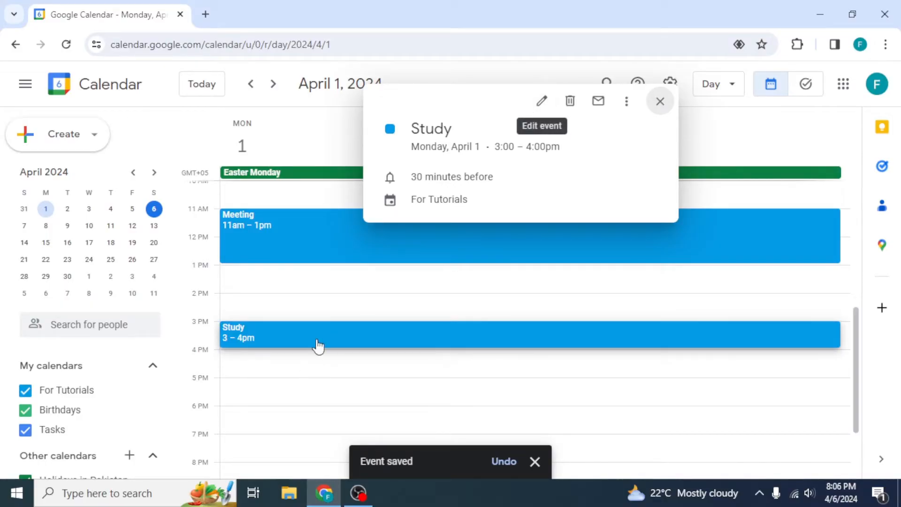
left_click(543, 105)
scroll(226, 305, "down", 2)
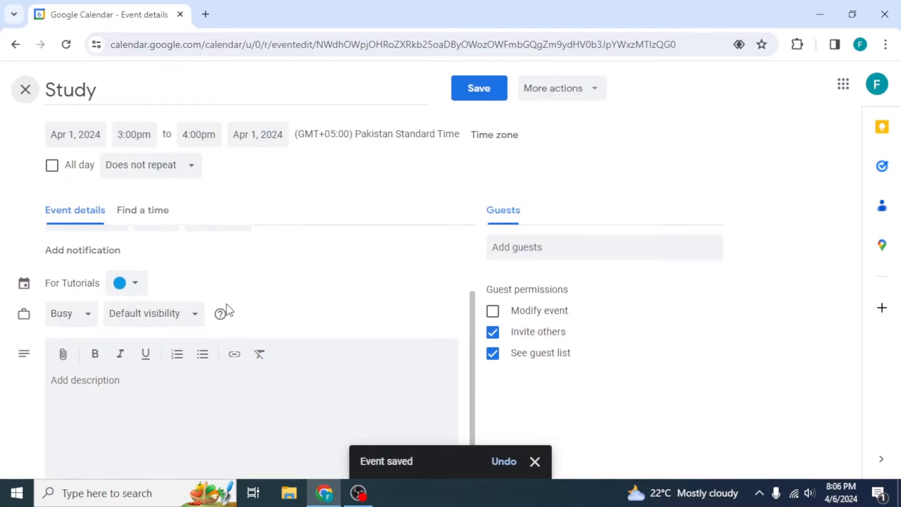
left_click(123, 276)
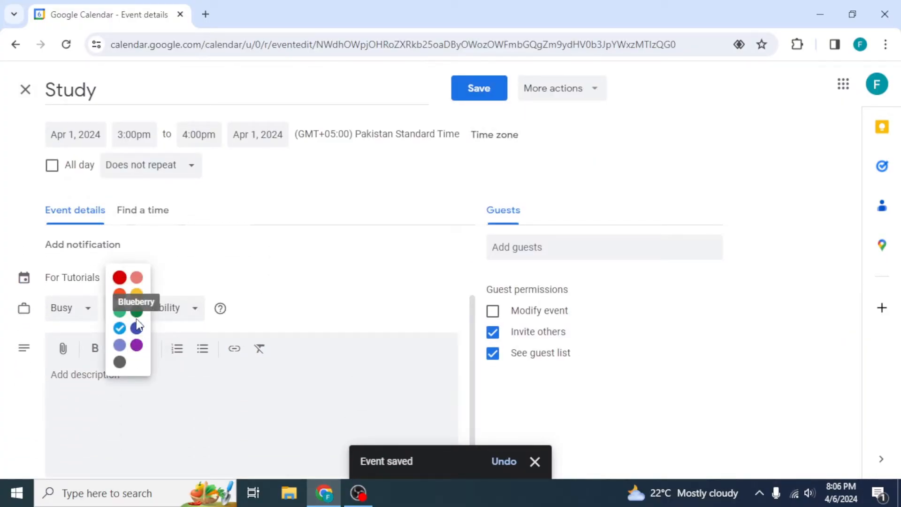
left_click(136, 295)
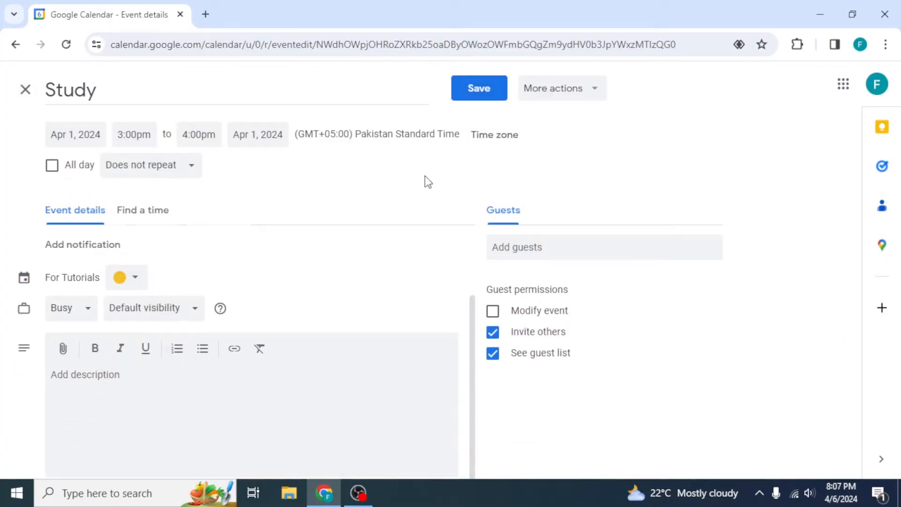
left_click(479, 88)
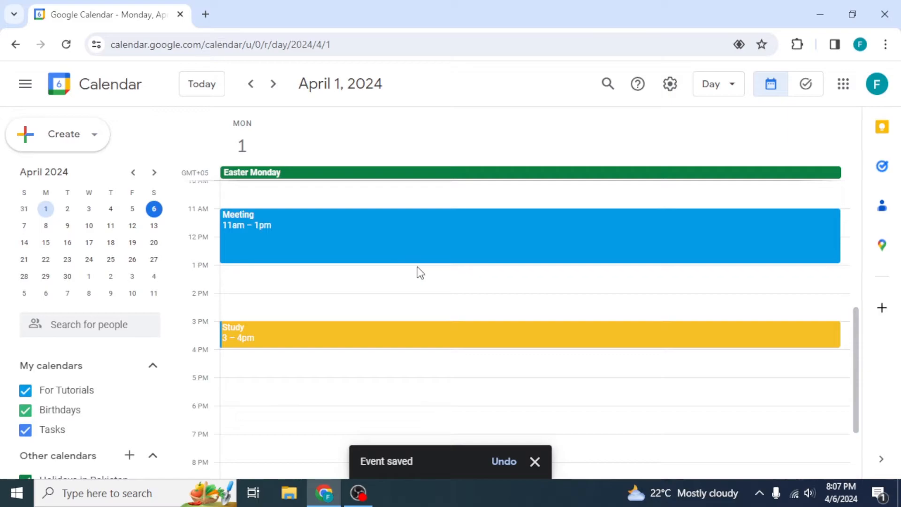
Step: Set the April 1 Study event to repeat daily and save it
scroll(418, 272, "down", 3)
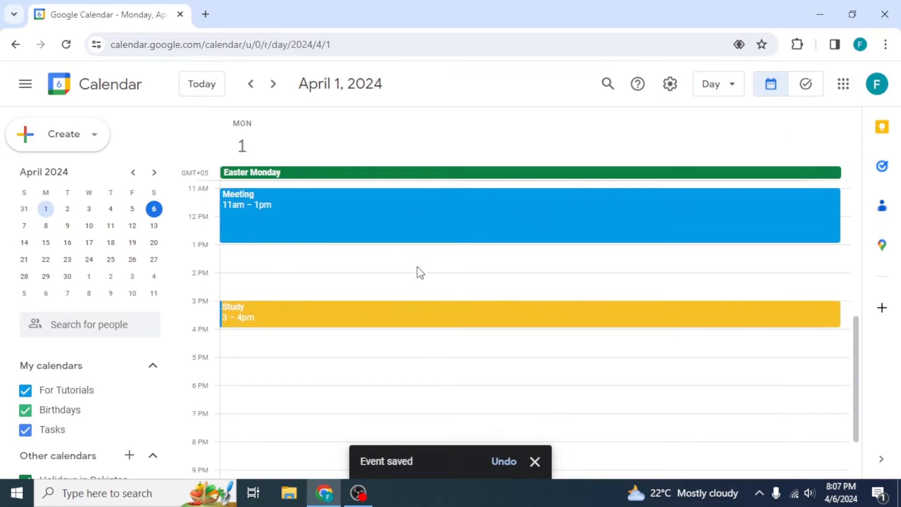
scroll(327, 286, "up", 2)
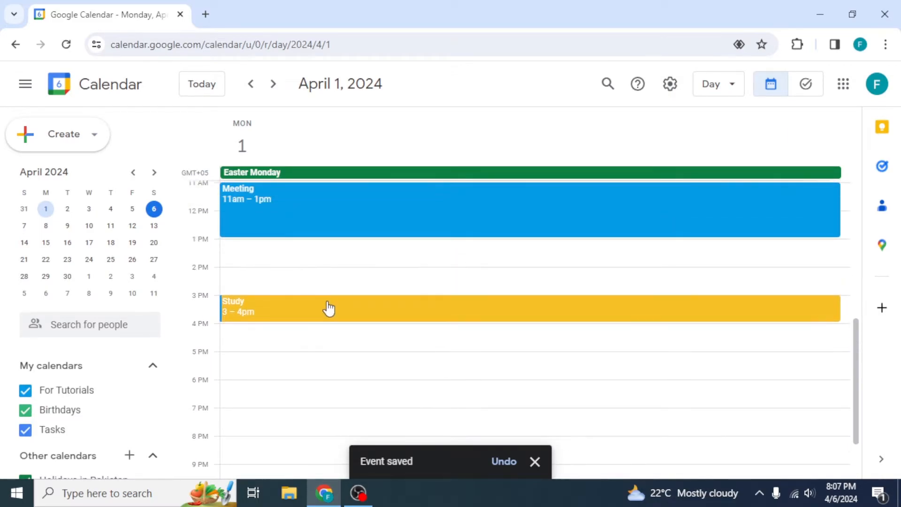
left_click(286, 311)
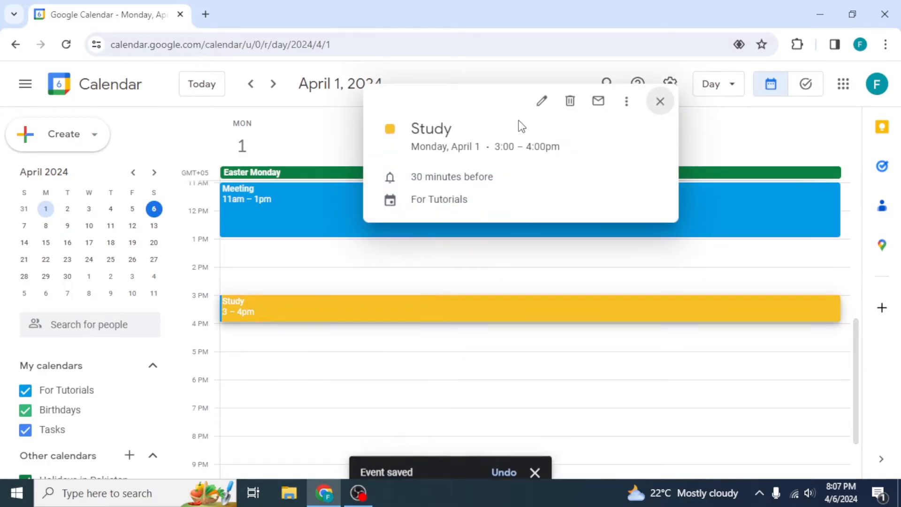
left_click(543, 101)
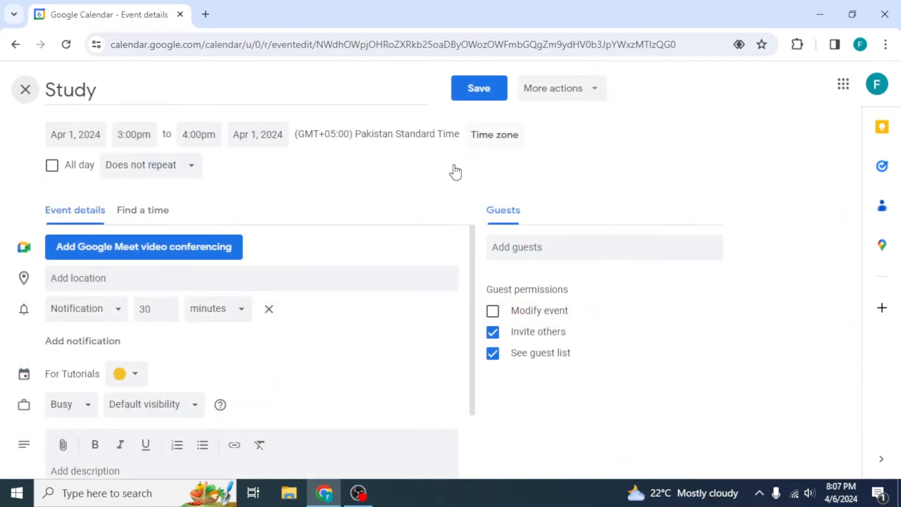
scroll(339, 244, "down", 1)
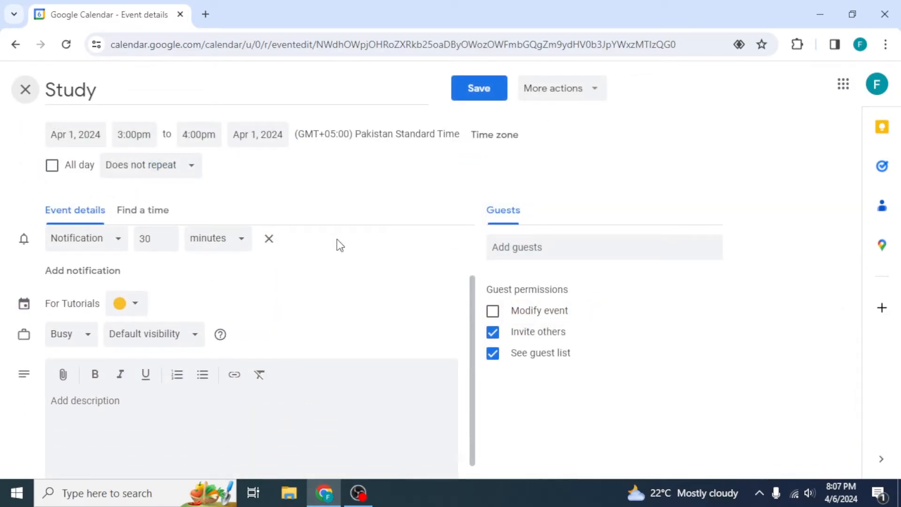
scroll(340, 244, "up", 1)
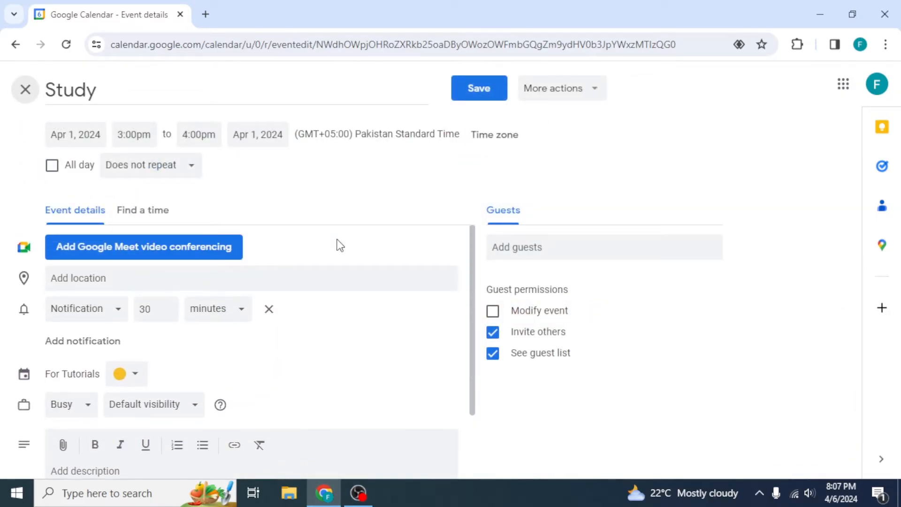
left_click(146, 169)
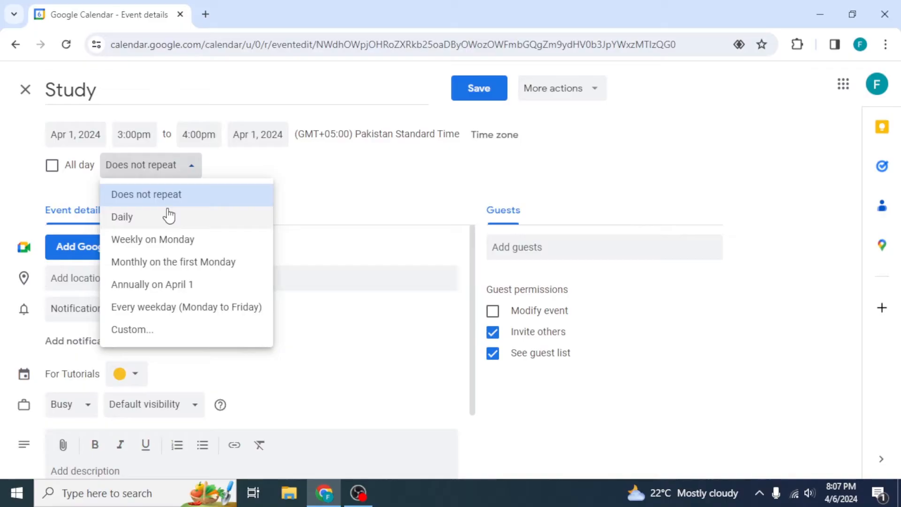
left_click(145, 219)
left_click(478, 91)
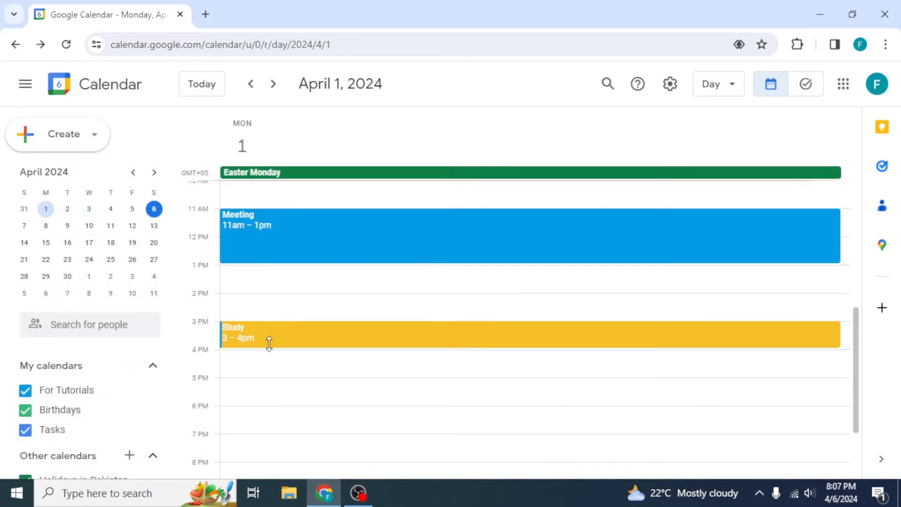
Step: Go through the days from April 2 to April 6 one by one to check for the recurring Study event
left_click(247, 145)
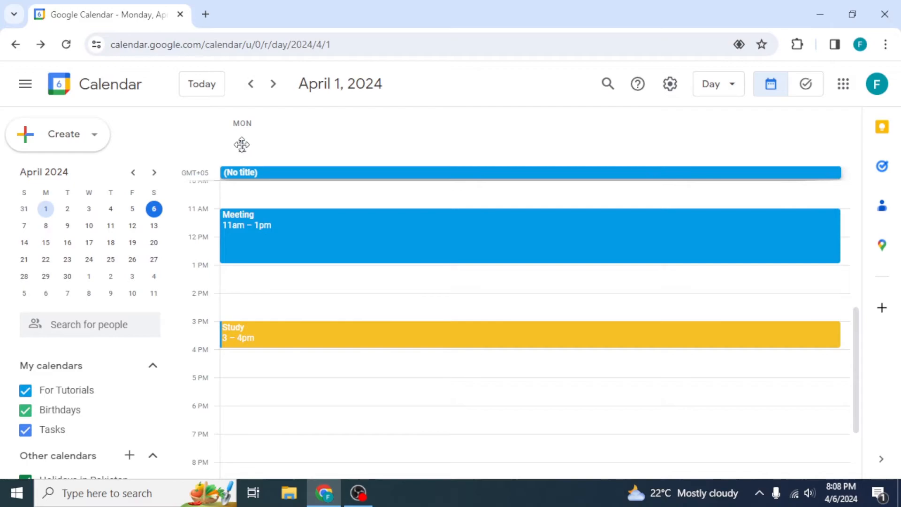
left_click(261, 145)
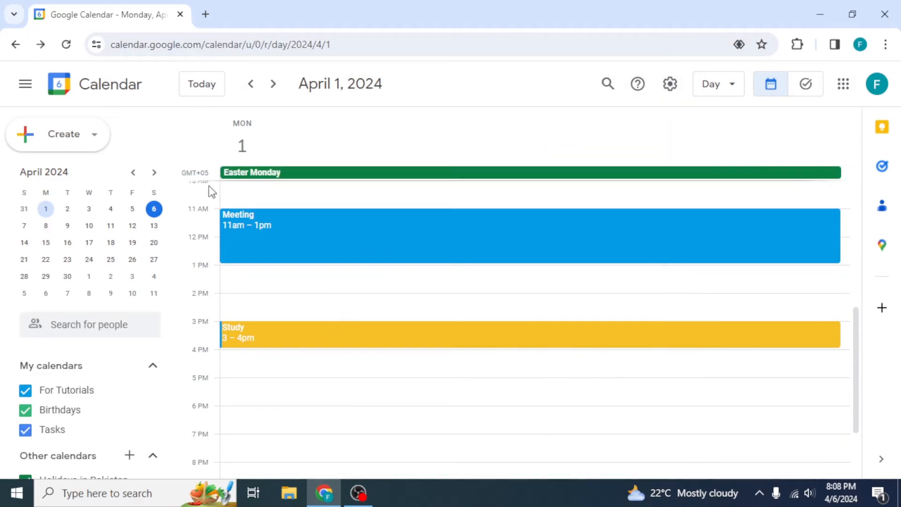
left_click(67, 208)
left_click(89, 208)
left_click(111, 208)
left_click(132, 208)
left_click(154, 208)
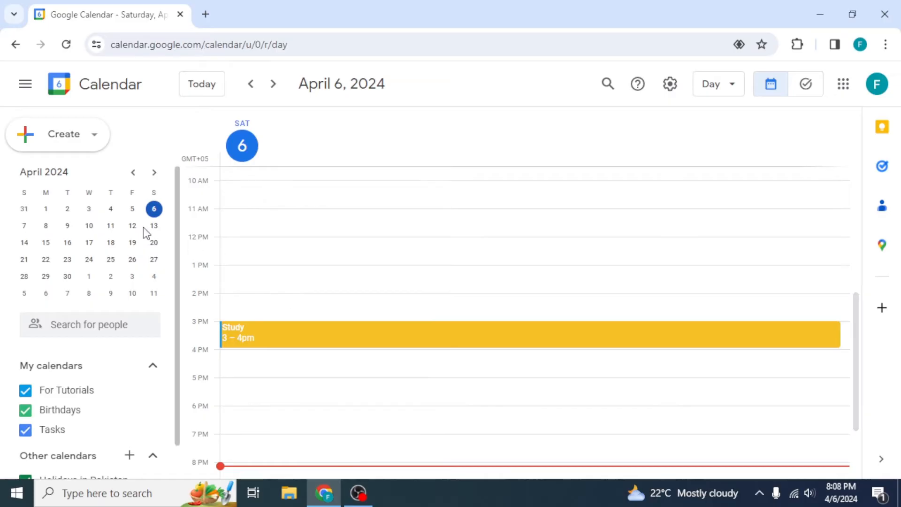
Step: Return to Monday, April 1 and review the day's full schedule of Exercise, Meeting and Study events
left_click(46, 210)
scroll(324, 310, "up", 5)
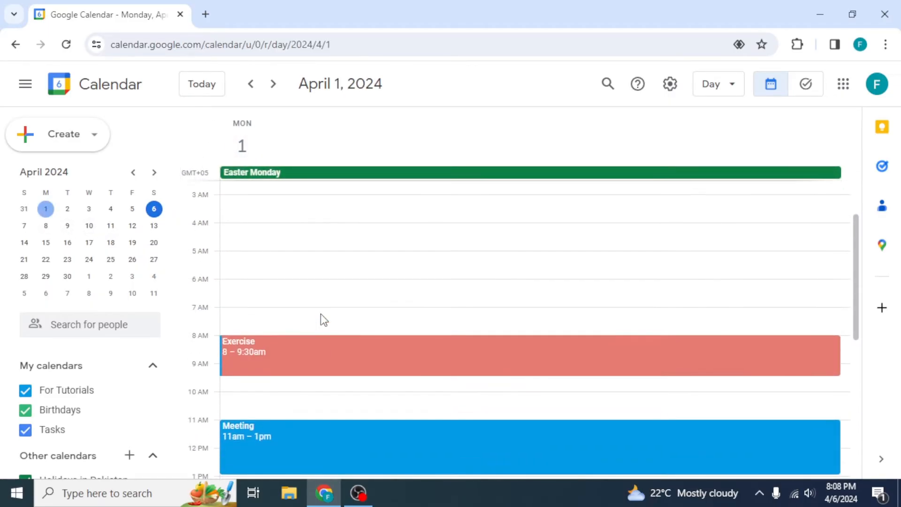
scroll(321, 314, "down", 4)
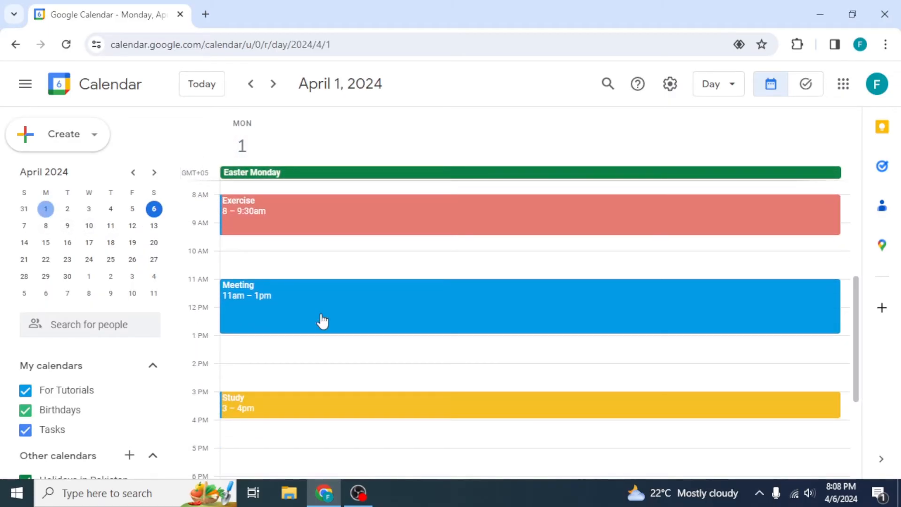
scroll(322, 321, "up", 5)
scroll(322, 320, "down", 10)
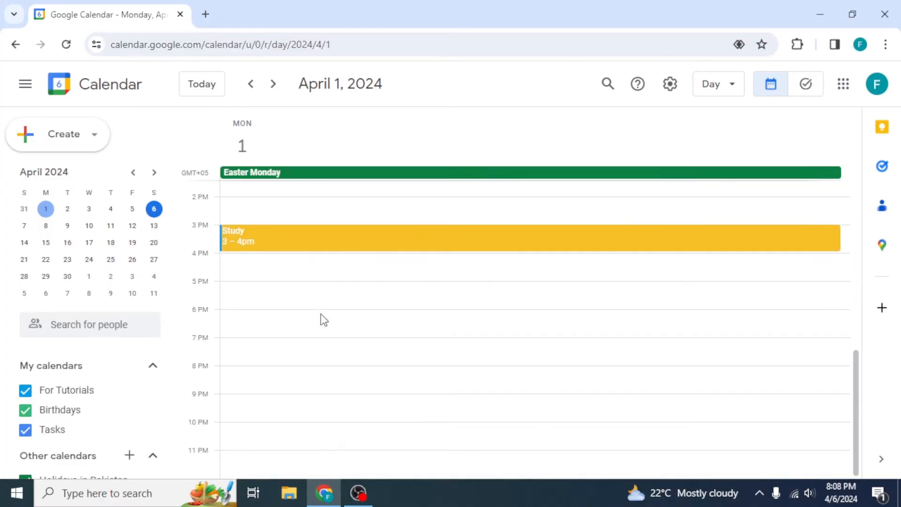
scroll(321, 315, "up", 10)
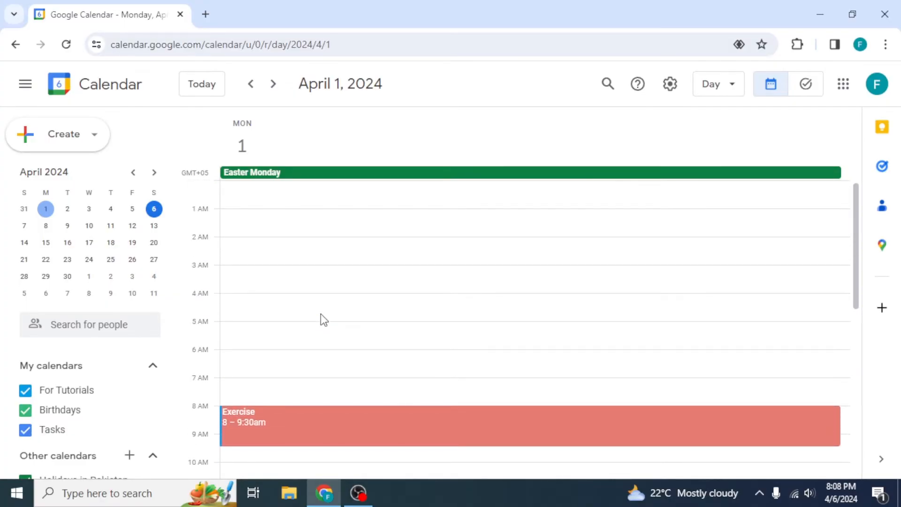
scroll(323, 319, "down", 3)
scroll(281, 282, "down", 5)
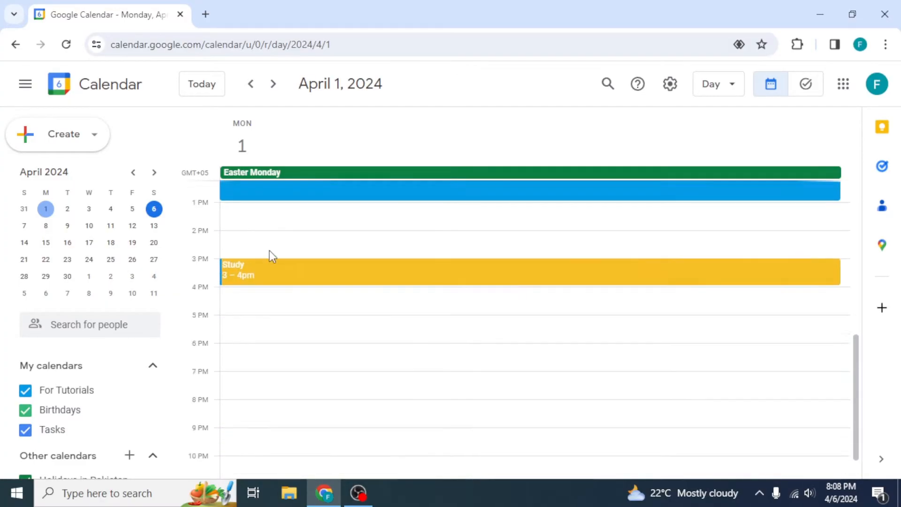
scroll(303, 336, "up", 4)
scroll(305, 338, "up", 2)
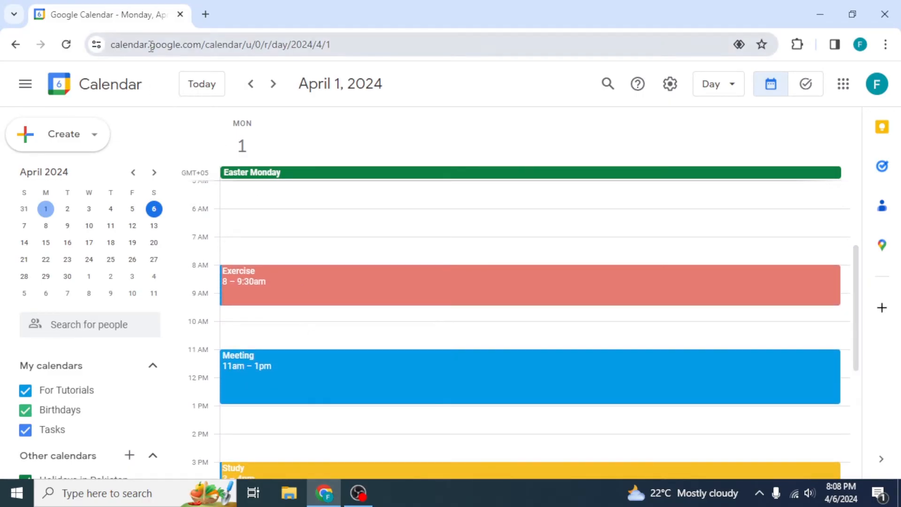
scroll(334, 257, "up", 3)
scroll(334, 253, "down", 5)
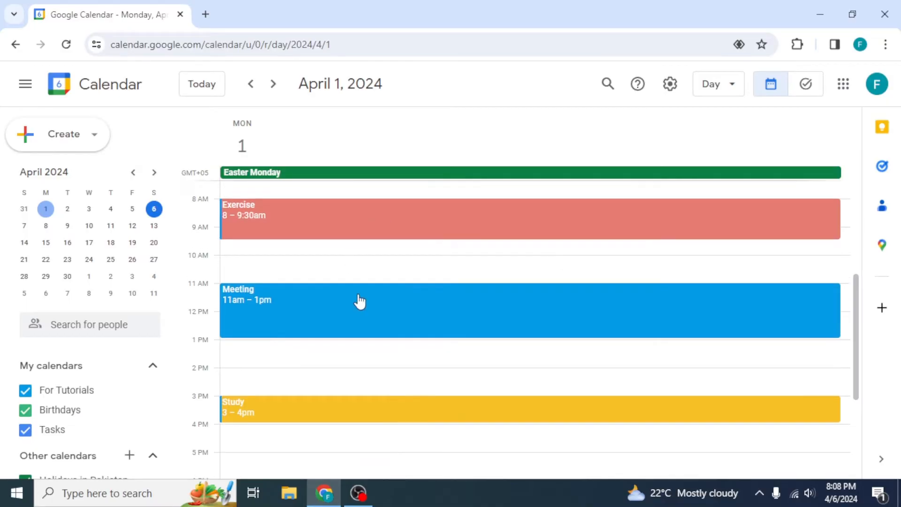
scroll(357, 295, "up", 3)
scroll(288, 235, "down", 3)
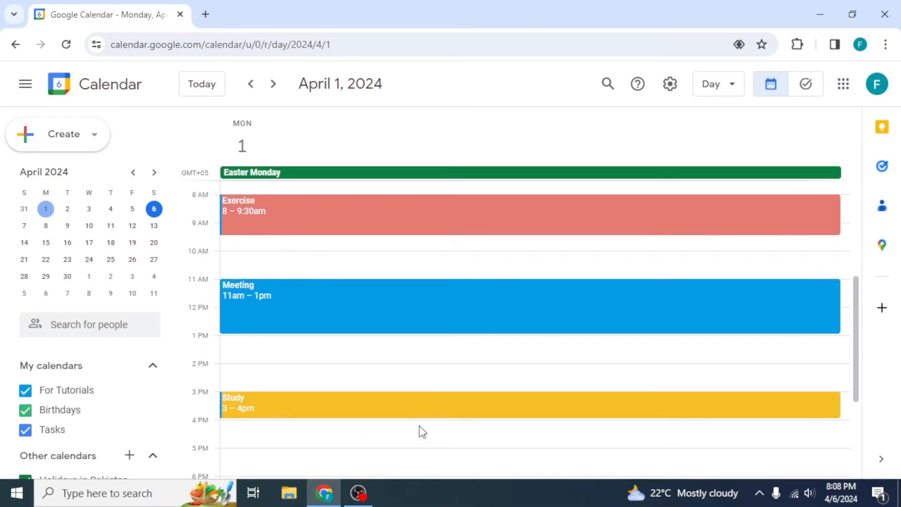
scroll(437, 412, "up", 3)
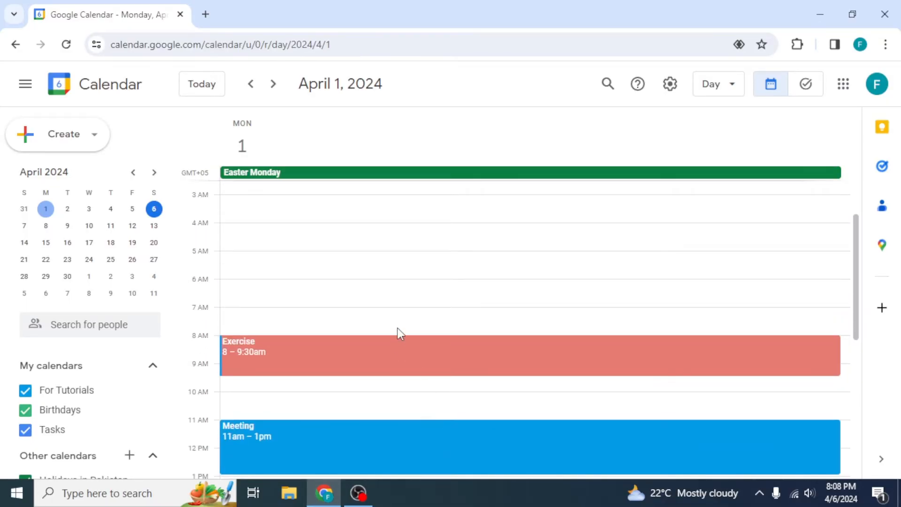
scroll(398, 327, "down", 5)
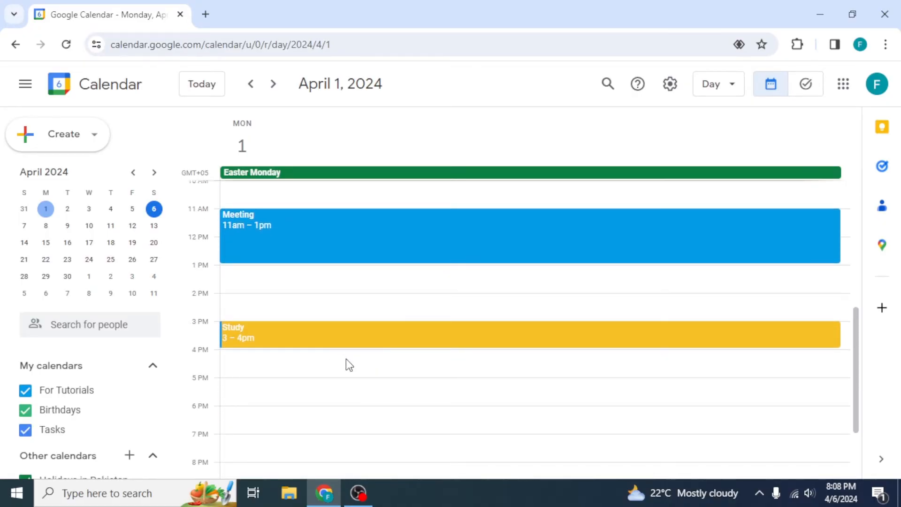
scroll(356, 344, "up", 2)
scroll(361, 331, "up", 1)
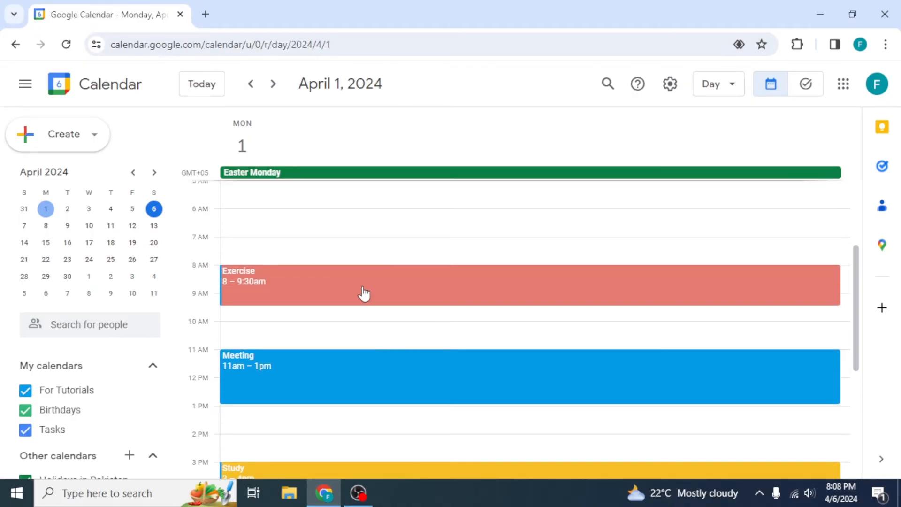
Step: Switch the calendar to Week view and review the events across the week of April 1
left_click(717, 87)
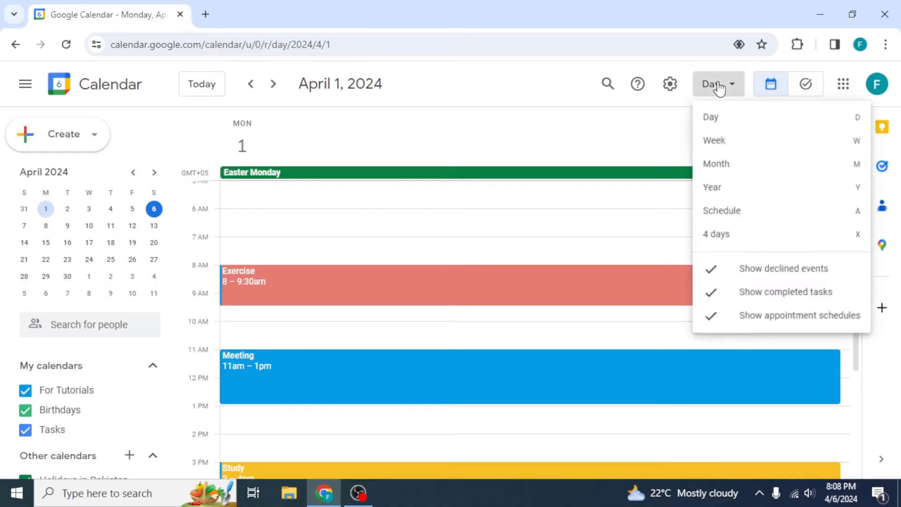
left_click(723, 147)
scroll(438, 293, "down", 5)
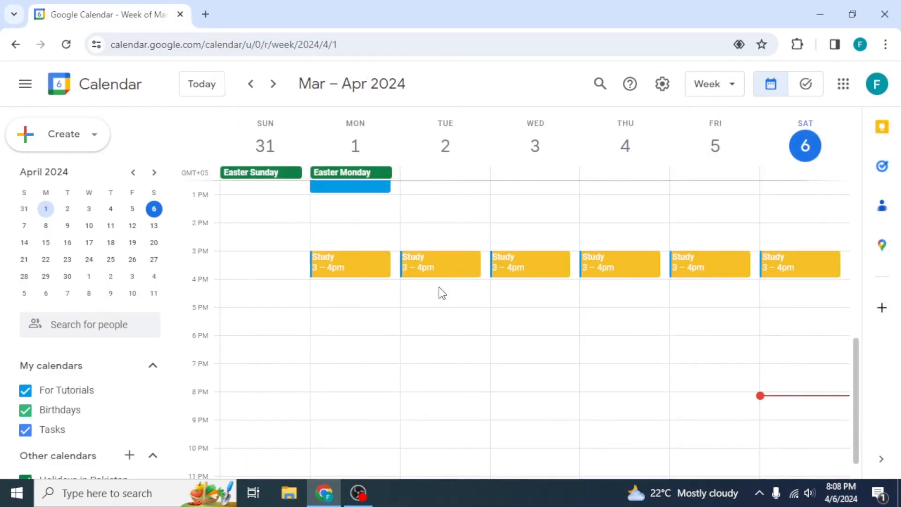
scroll(438, 294, "up", 2)
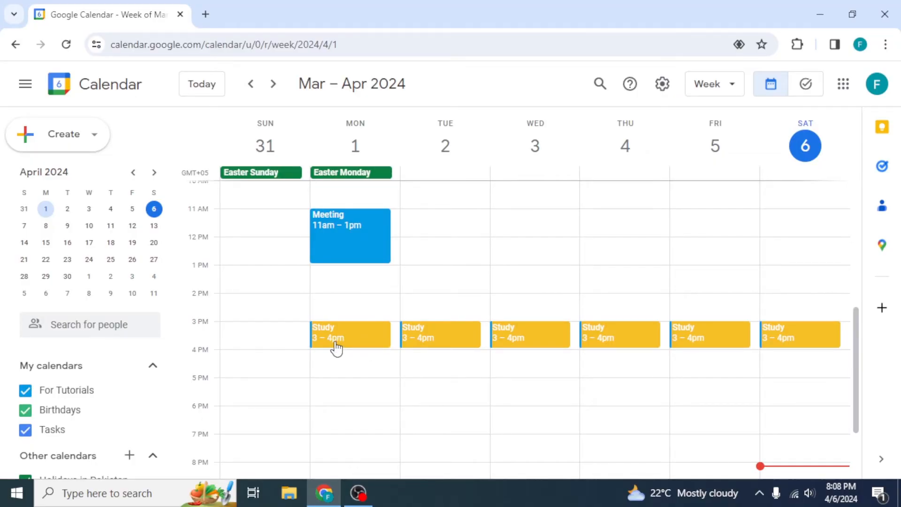
scroll(336, 348, "up", 6)
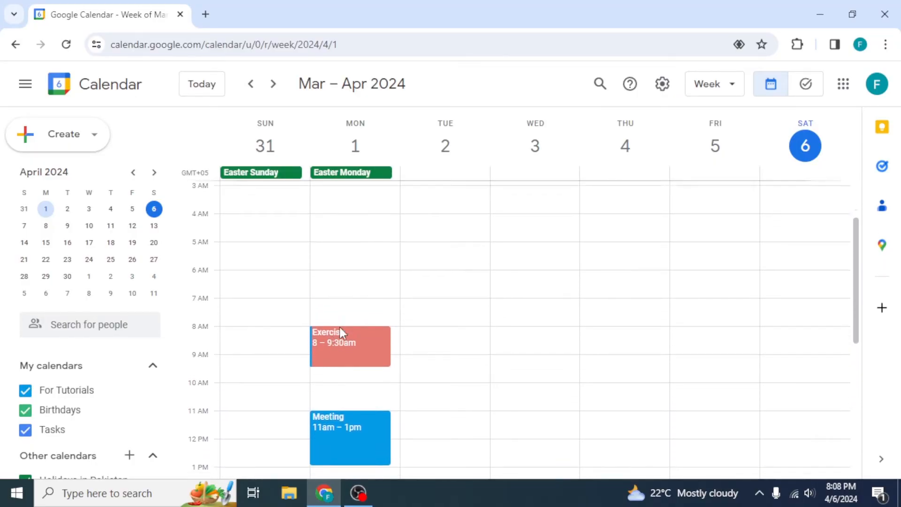
scroll(345, 312, "down", 3)
scroll(349, 294, "up", 2)
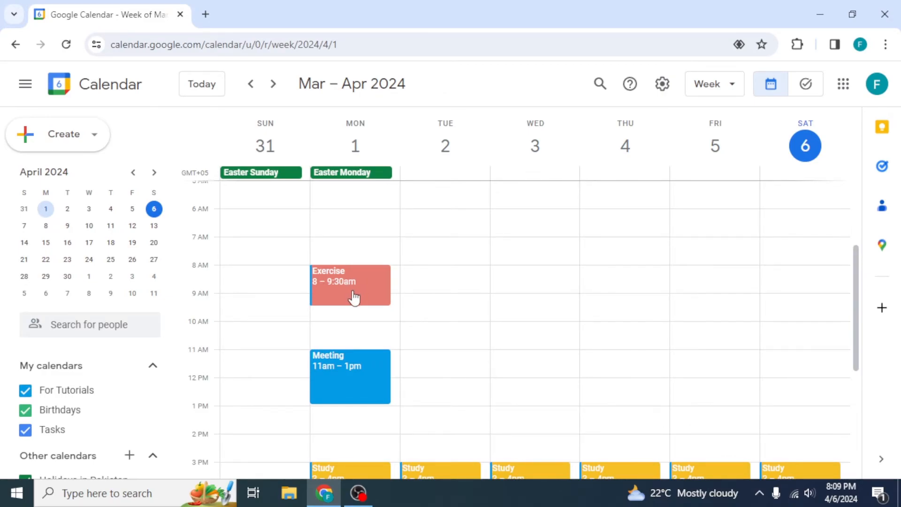
Step: Switch the calendar to Day view and back to Week view
left_click(723, 85)
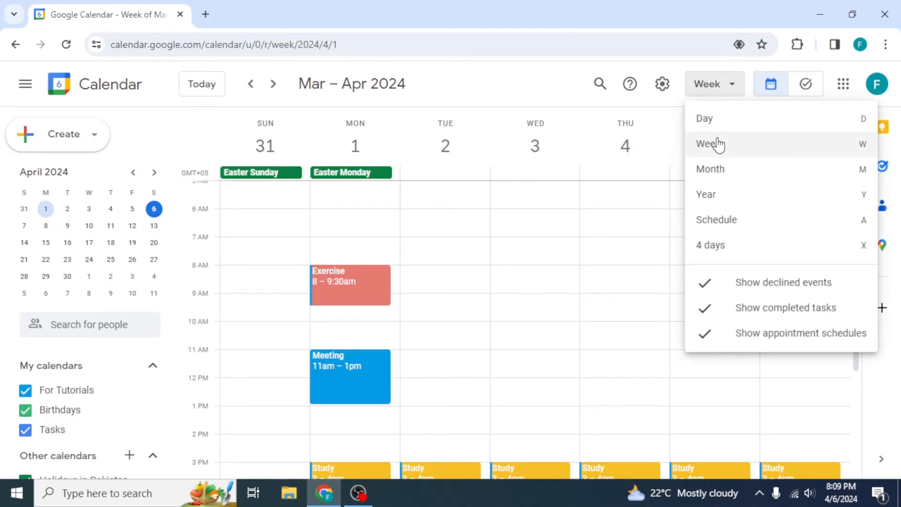
left_click(710, 126)
left_click(721, 85)
left_click(728, 144)
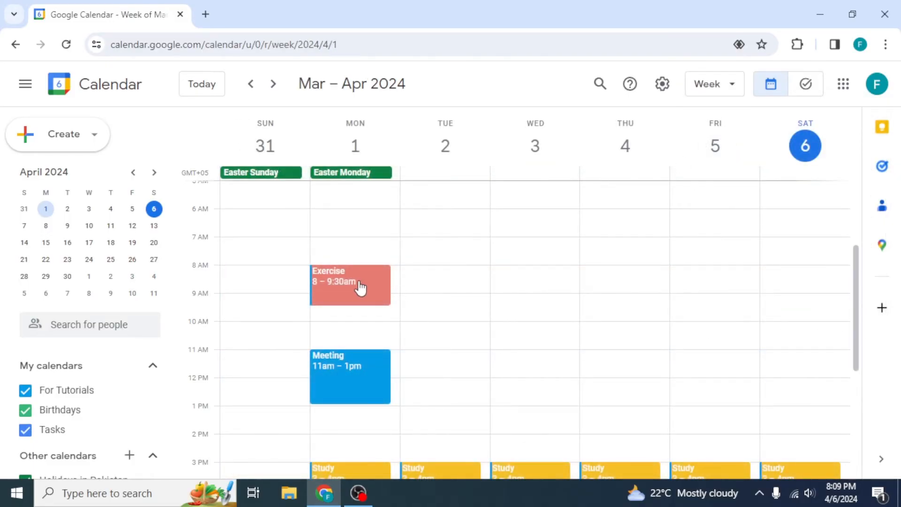
Step: Move the Exercise event from Monday to Tuesday, April 2, in the 8 to 9:30am slot
left_click_drag(360, 287, 435, 283)
scroll(415, 316, "down", 2)
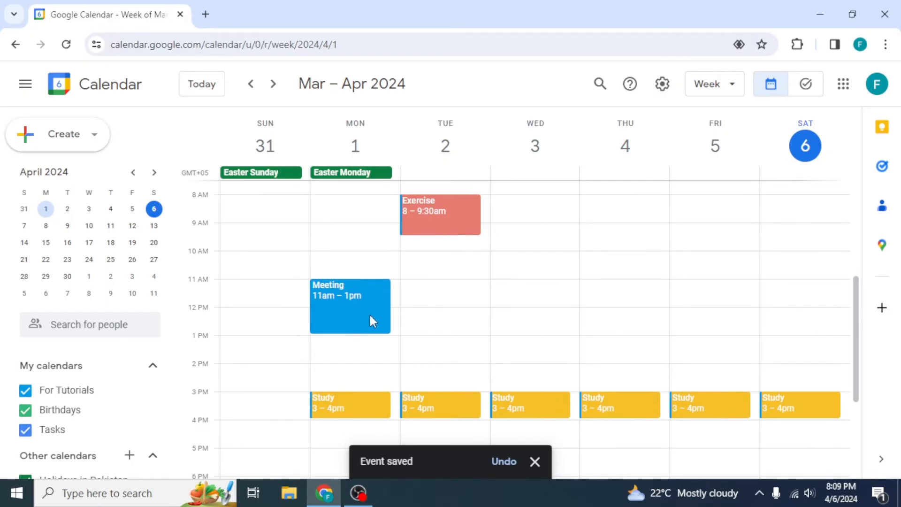
Step: Move the Meeting event from Monday to Wednesday, April 3, in the 1 to 3pm slot
left_click_drag(351, 317, 553, 315)
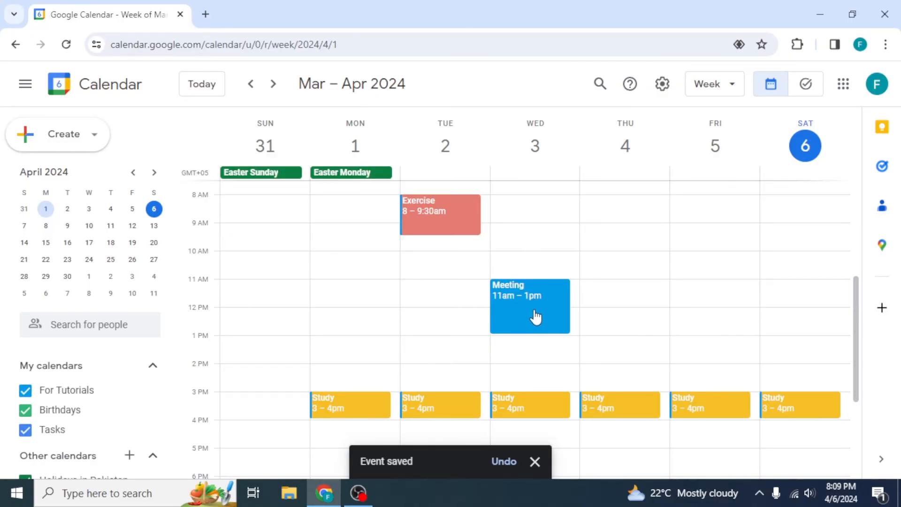
scroll(536, 319, "up", 2)
scroll(538, 344, "down", 4)
scroll(525, 281, "up", 2)
left_click_drag(528, 305, 530, 359)
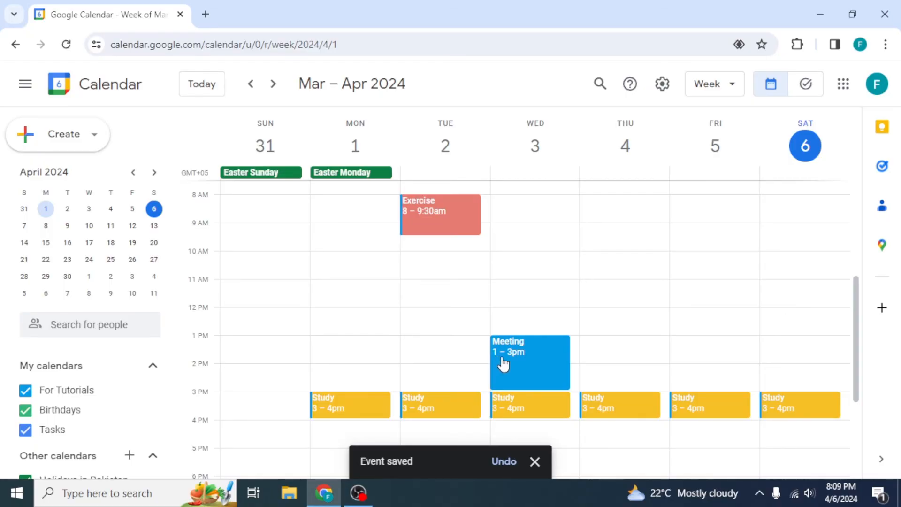
Step: Check the early hours of the week, and switch the calendar to Month view for April 2024
scroll(527, 334, "up", 5)
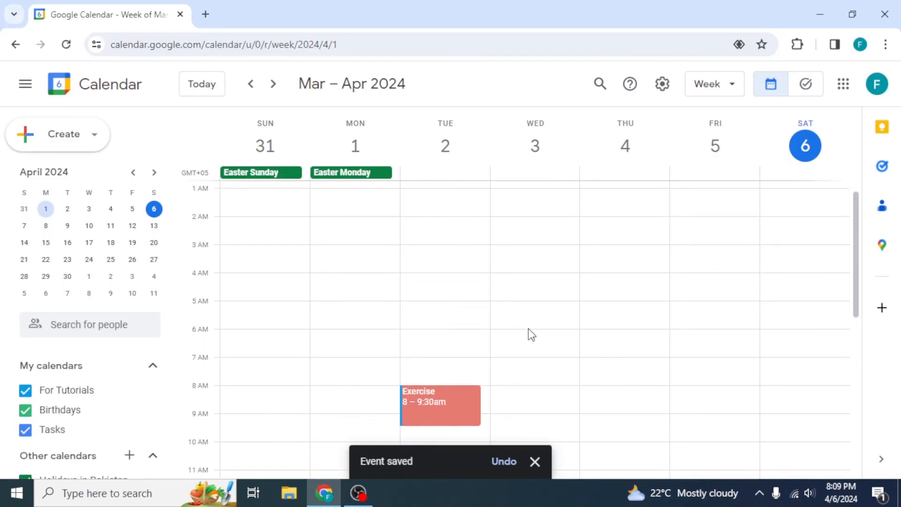
left_click(719, 88)
left_click(726, 169)
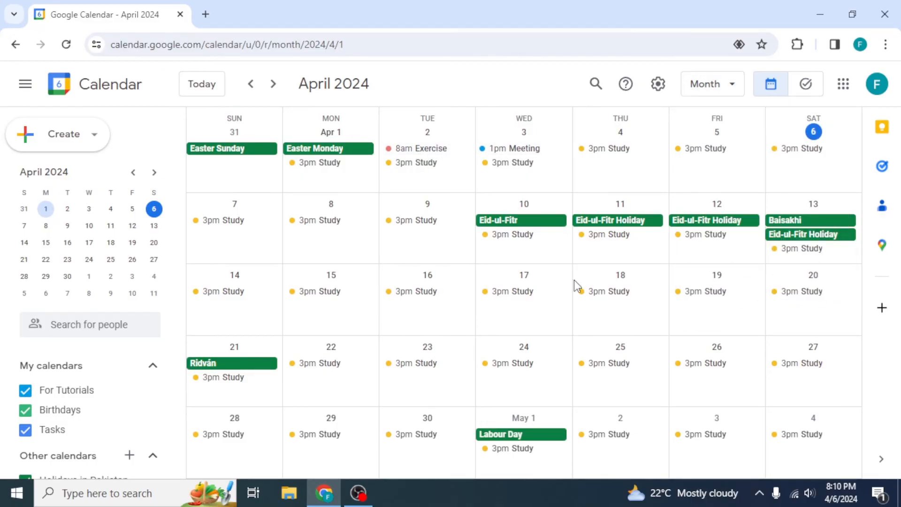
Step: Browse the months before and after April 2024 to review the recurring Study events, and return to April
key("n")
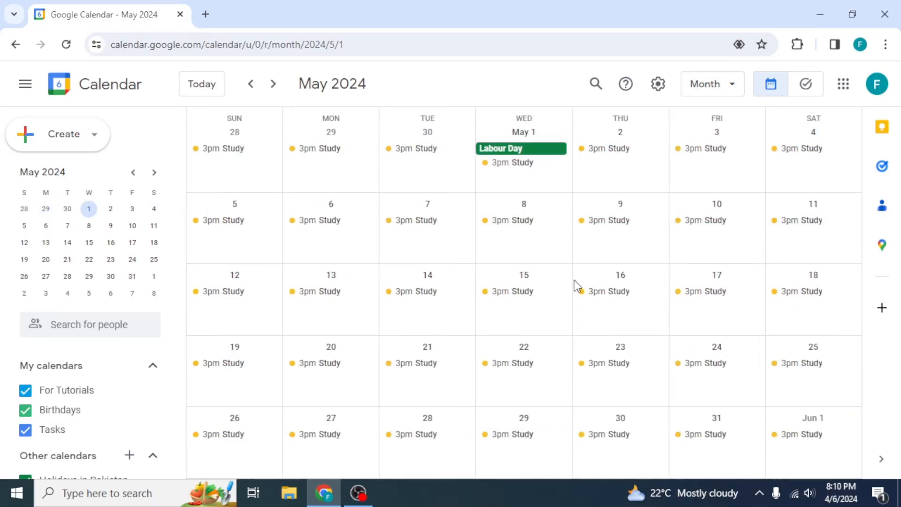
key("n")
key("n")
key("p")
key("p")
key("p")
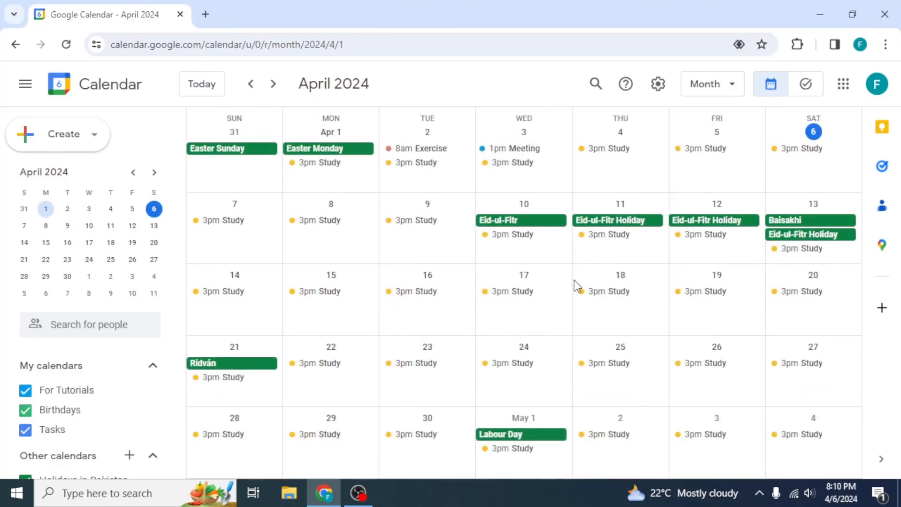
key("p")
key("n")
Step: Open the Study event on Monday, April 1, set its recurrence to Does not repeat, and save it
left_click(330, 133)
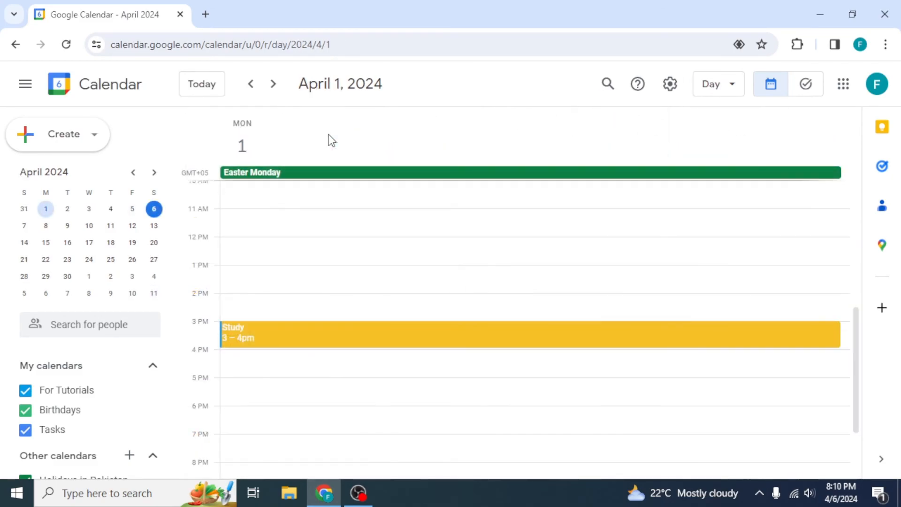
left_click(289, 332)
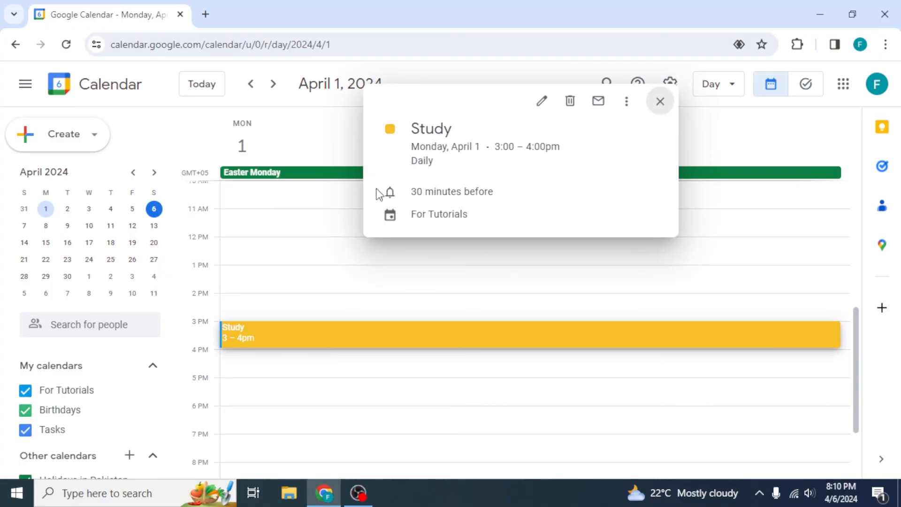
left_click(542, 103)
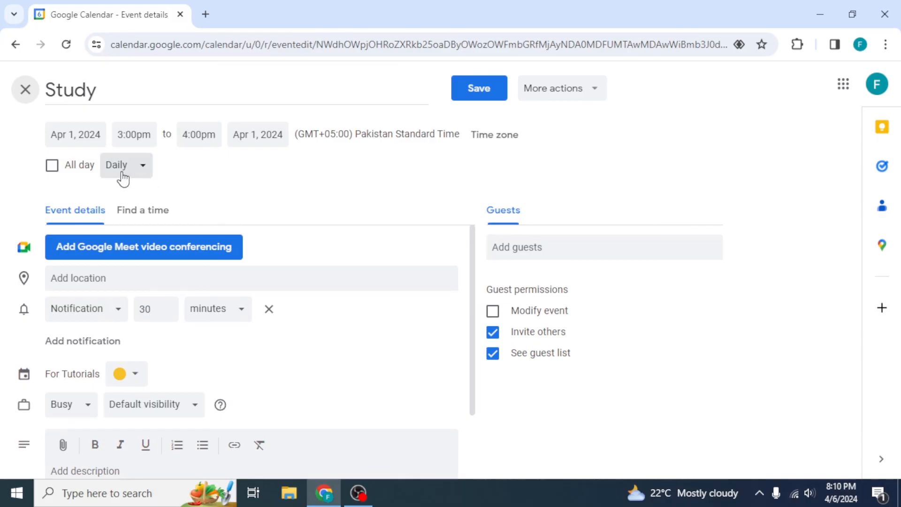
left_click(126, 172)
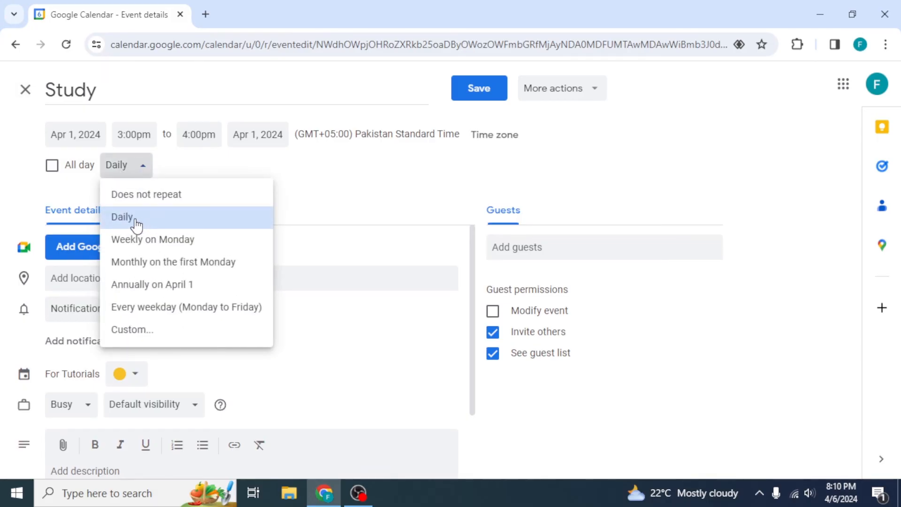
left_click(176, 203)
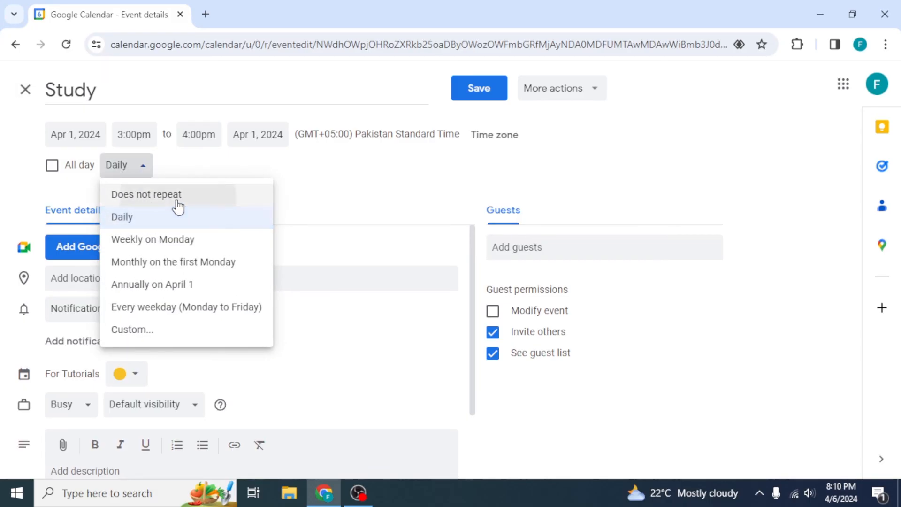
left_click(479, 92)
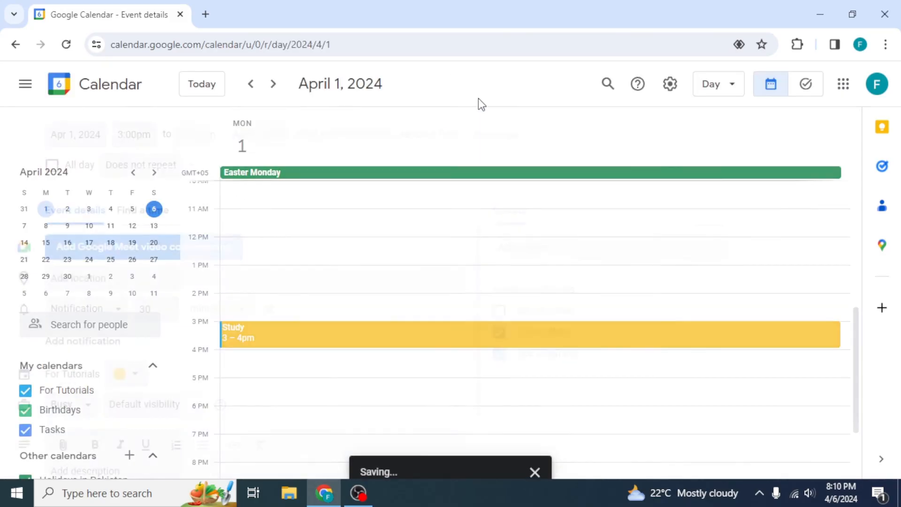
Step: Switch the calendar to Week view and review the Exercise, Meeting and Study events across the week of April 1
left_click(725, 84)
left_click(741, 142)
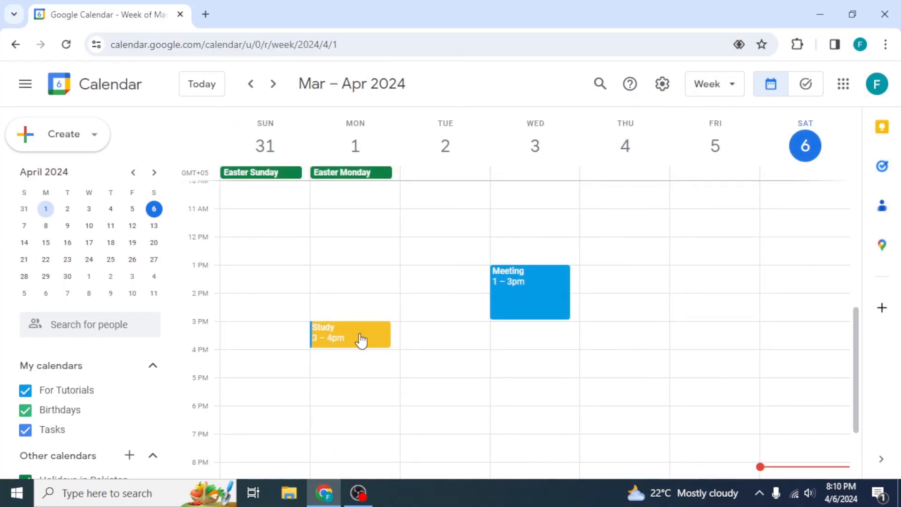
scroll(359, 340, "up", 2)
scroll(362, 342, "down", 2)
scroll(362, 342, "down", 3)
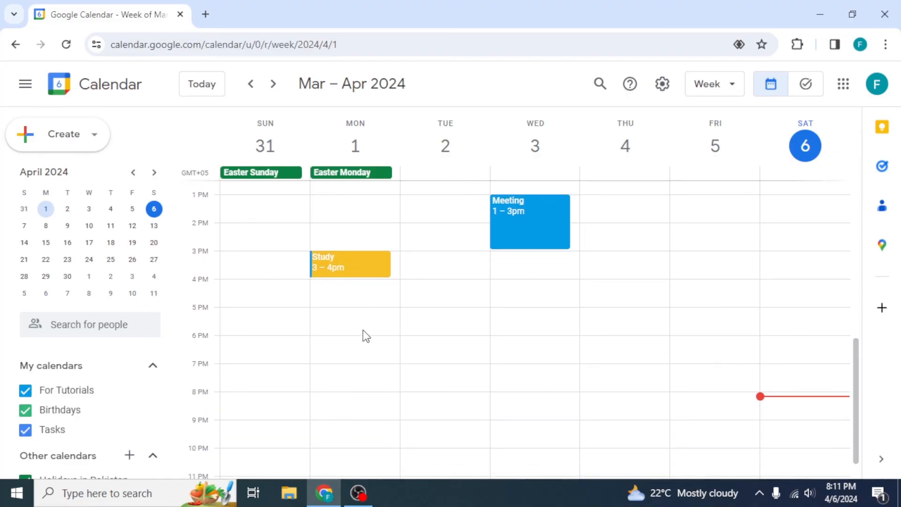
scroll(658, 280, "up", 5)
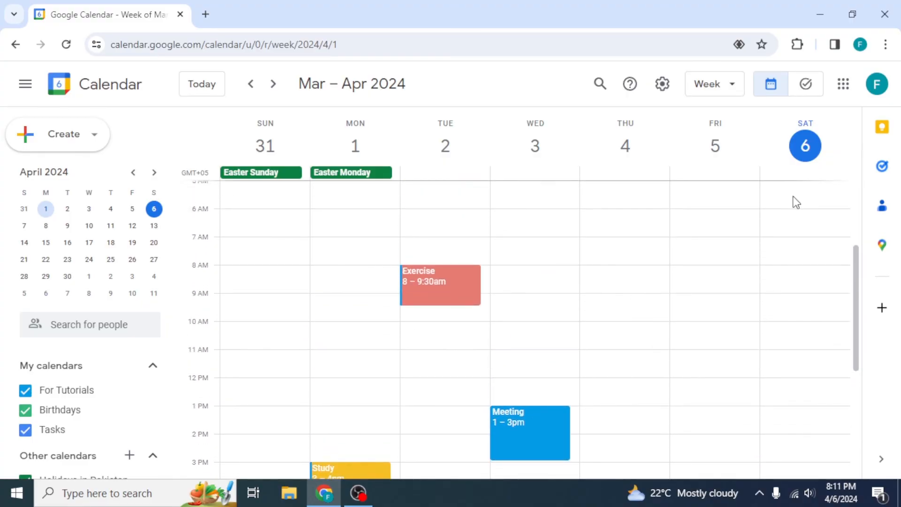